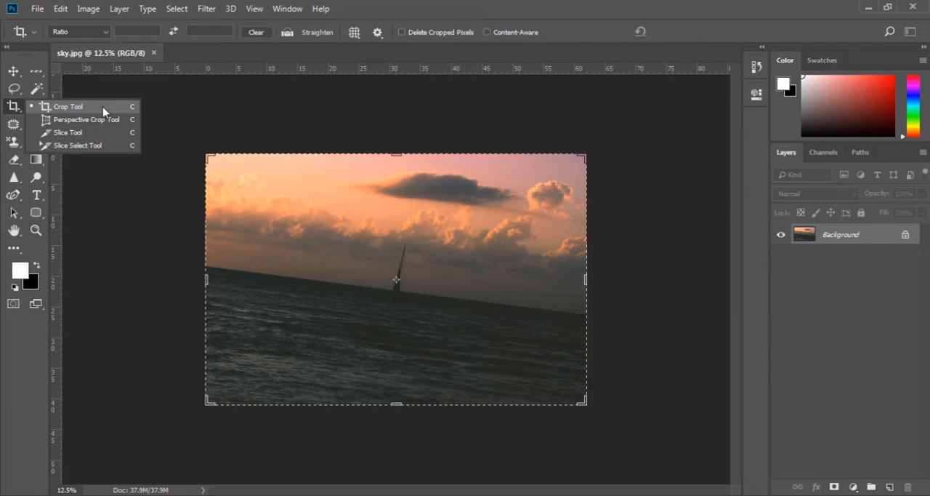
Crop the photo with the Crop tool to a small area around the sailboat, and undo that crop
left_click(104, 111)
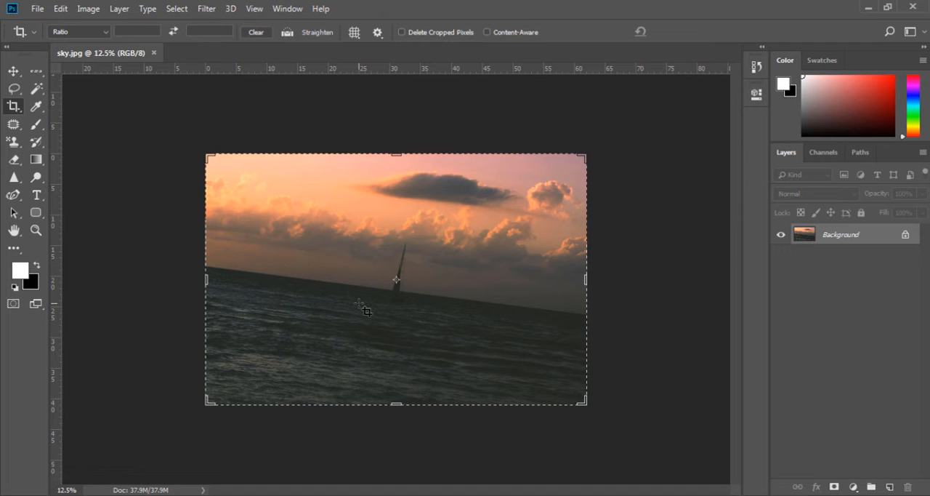
left_click_drag(357, 229, 448, 339)
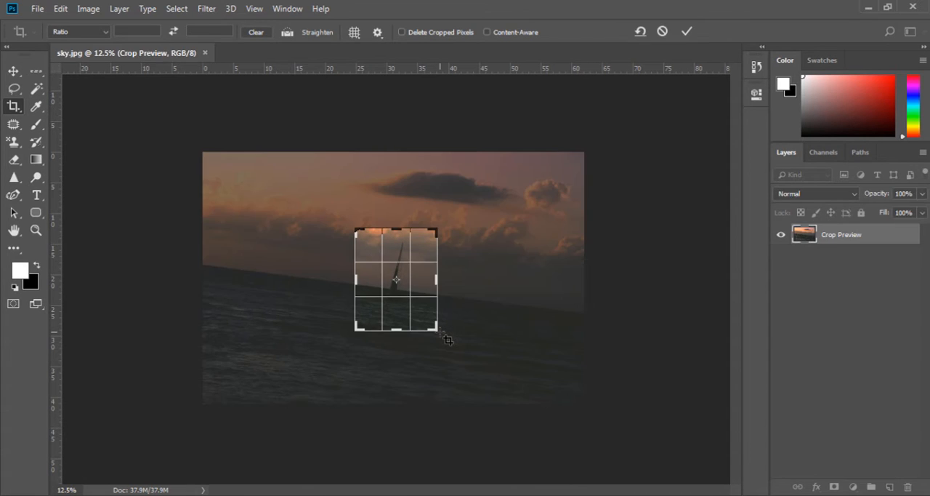
key("Return")
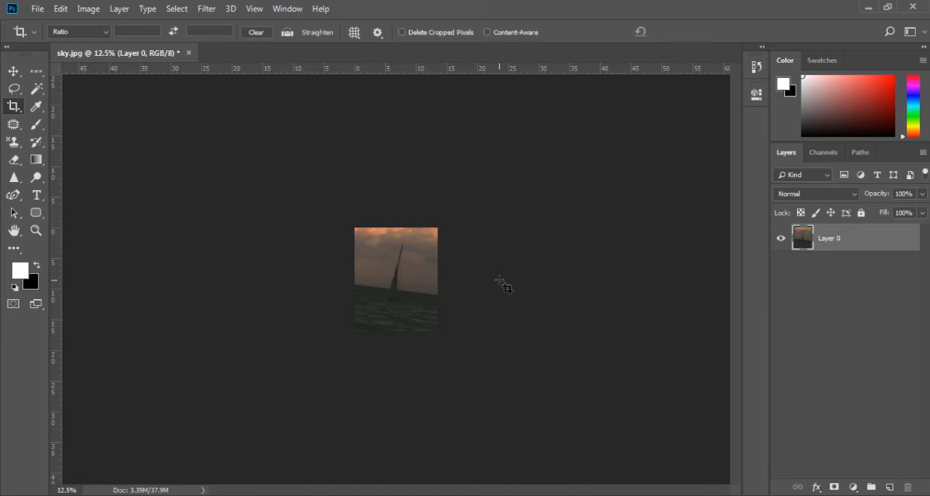
key("ctrl+z")
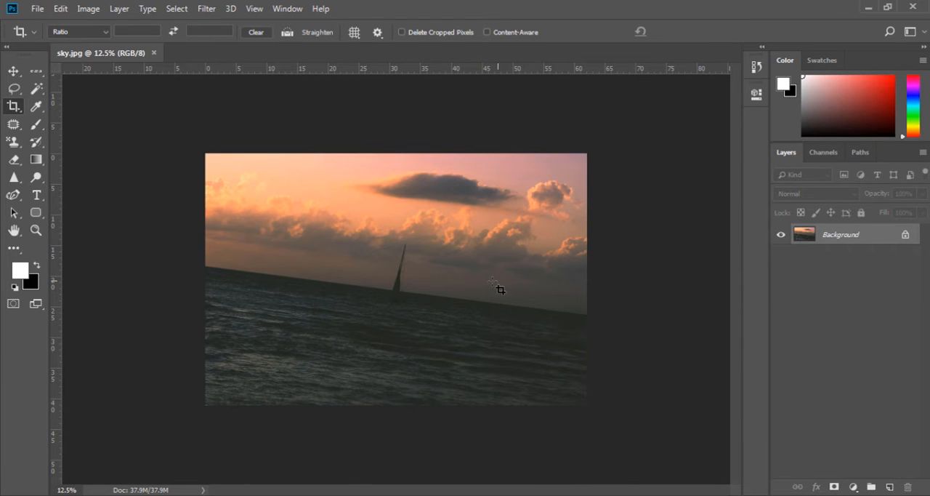
Shrink the crop frame from its corners to a tall area around the sailboat, apply the crop and undo it
left_click(324, 258)
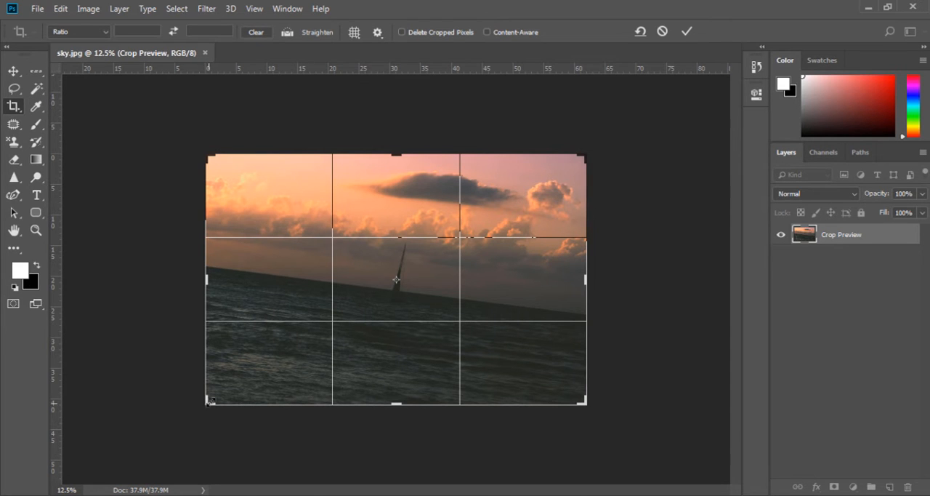
left_click_drag(210, 398, 285, 391)
left_click_drag(509, 392, 452, 382)
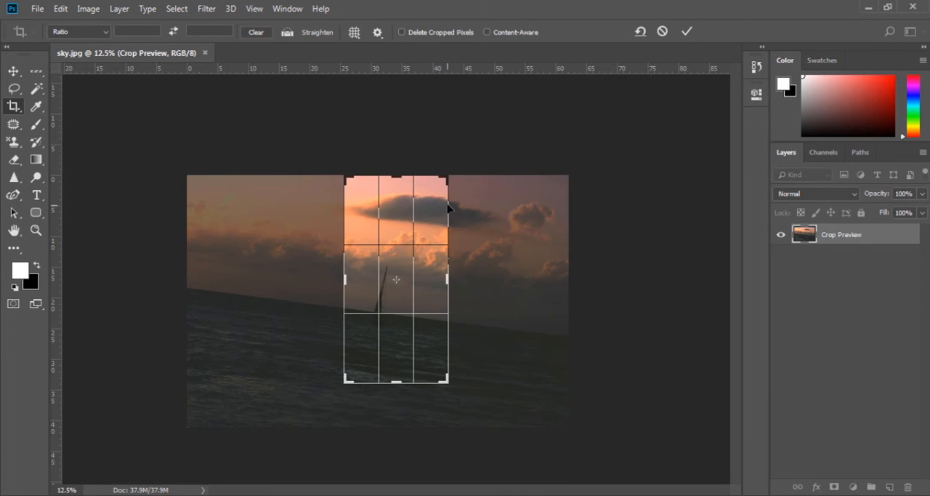
left_click_drag(446, 177, 432, 211)
key("Return")
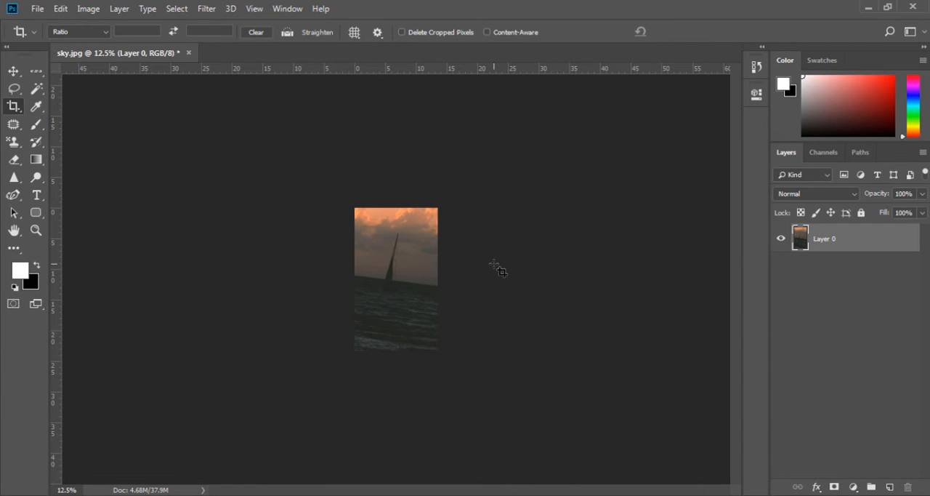
key("ctrl+z")
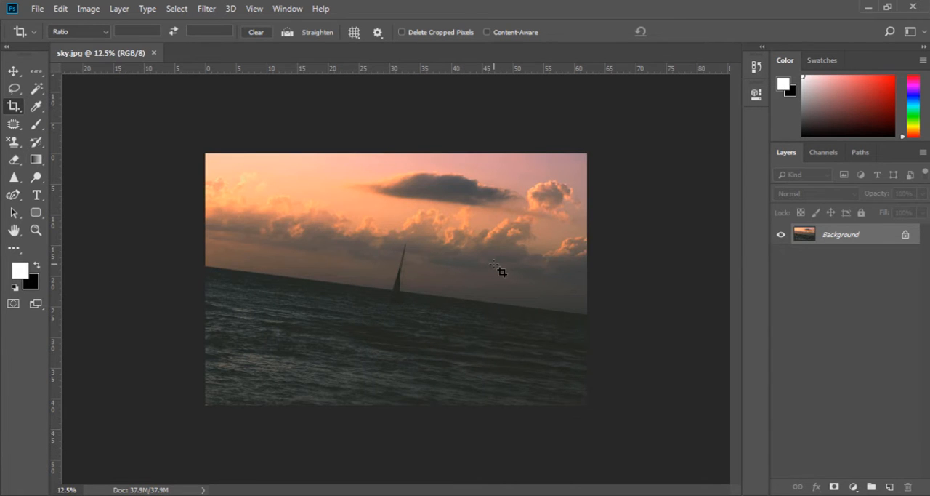
Extend the canvas beyond the photo's right and lower edges with a crop, and bring the frame back to the photo's edges
left_click(342, 253)
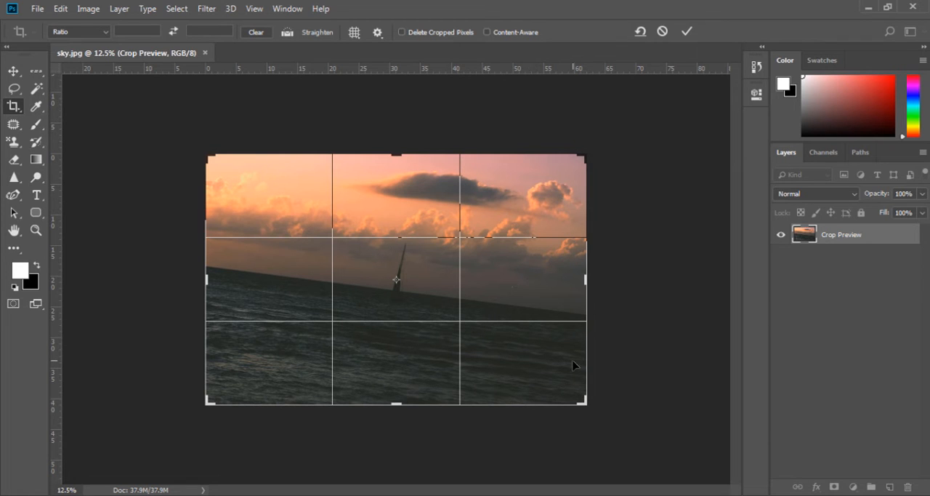
left_click_drag(586, 280, 600, 285)
key("ctrl+r")
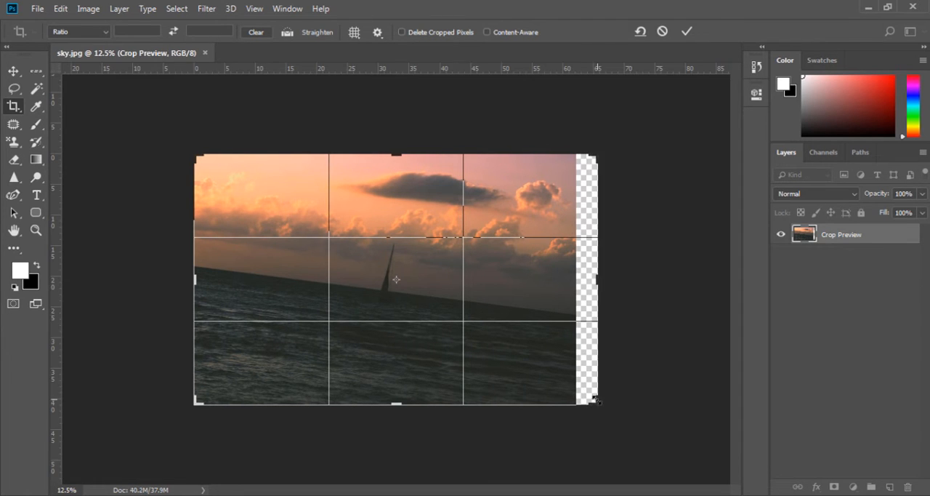
left_click_drag(594, 399, 599, 410)
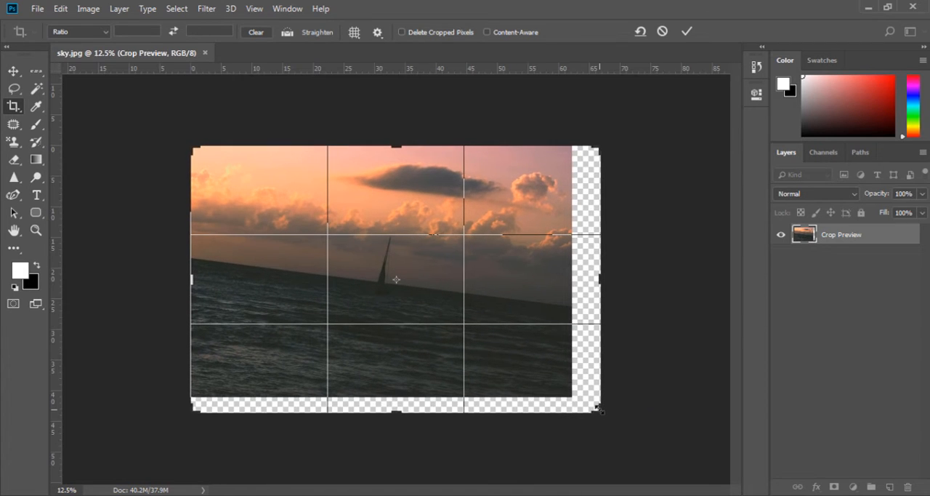
key("Return")
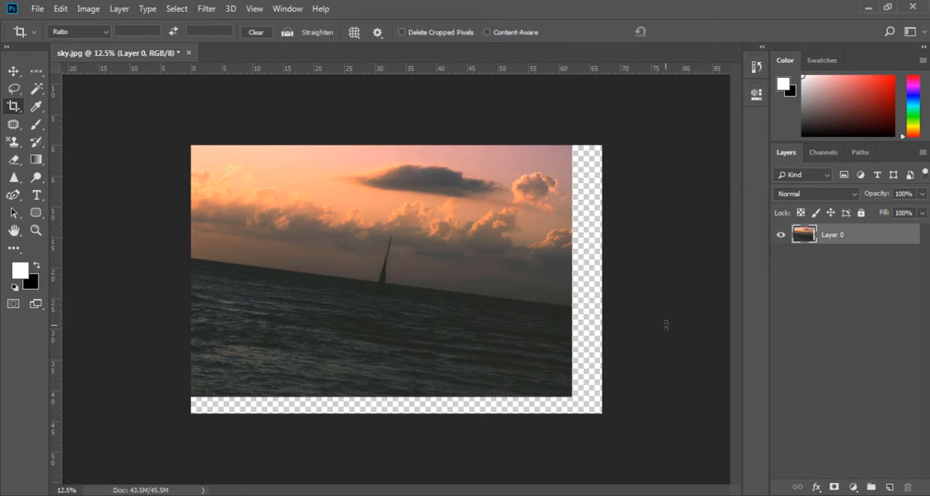
left_click_drag(599, 413, 586, 404)
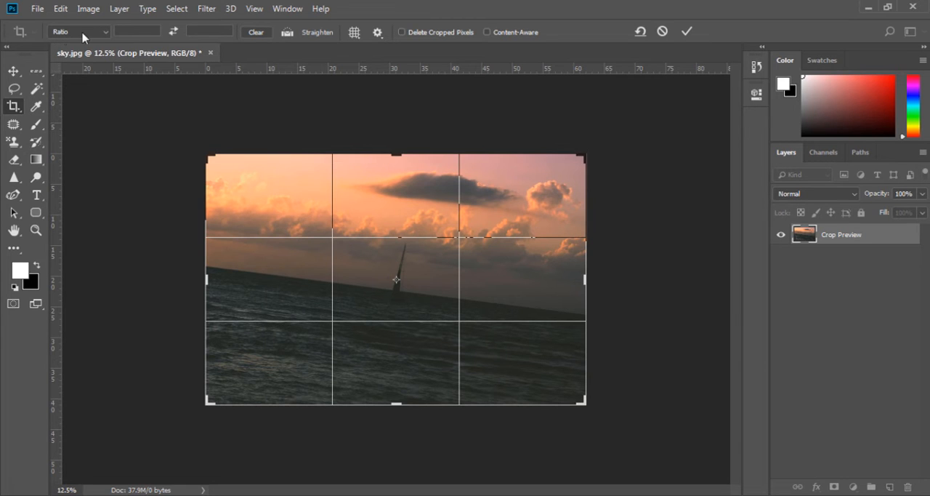
Switch the crop setting to W x H x Resolution and set the resolution to 300 px/in
left_click(107, 34)
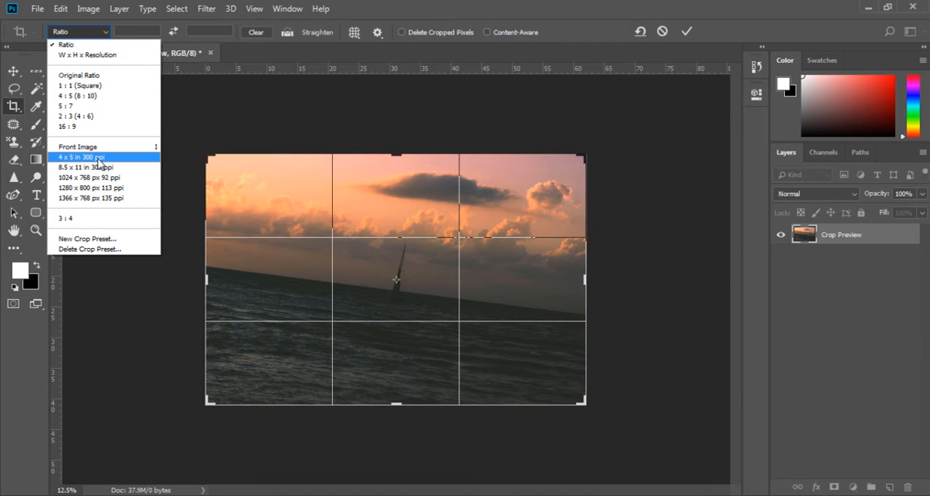
left_click(101, 57)
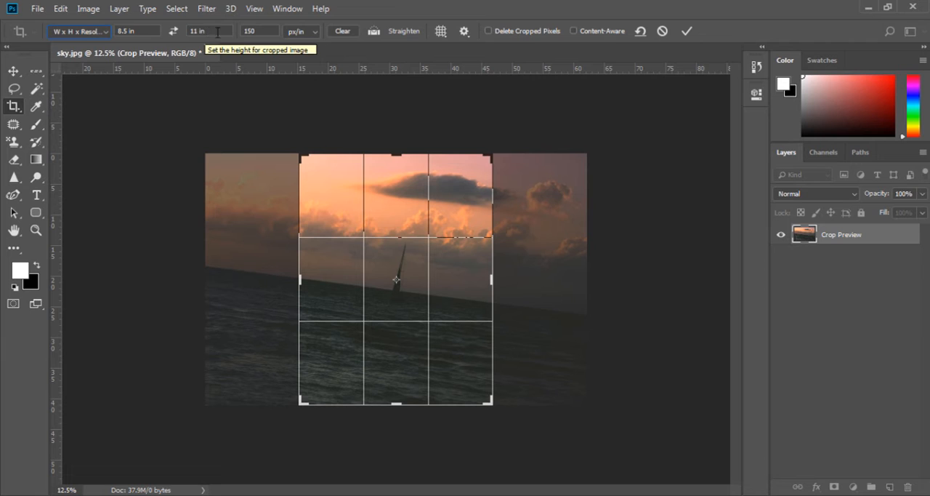
left_click(253, 31)
type("300")
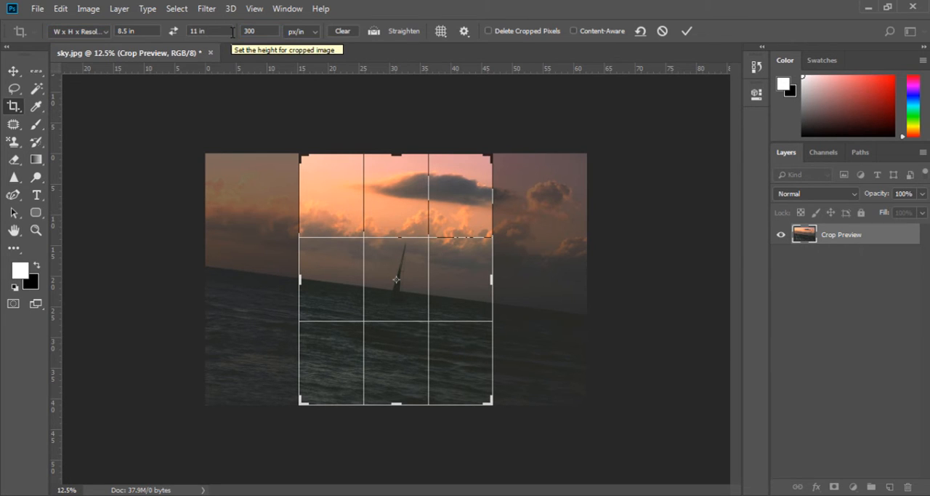
Apply the 8.5 x 11 in crop to the photo and undo it
left_click(13, 70)
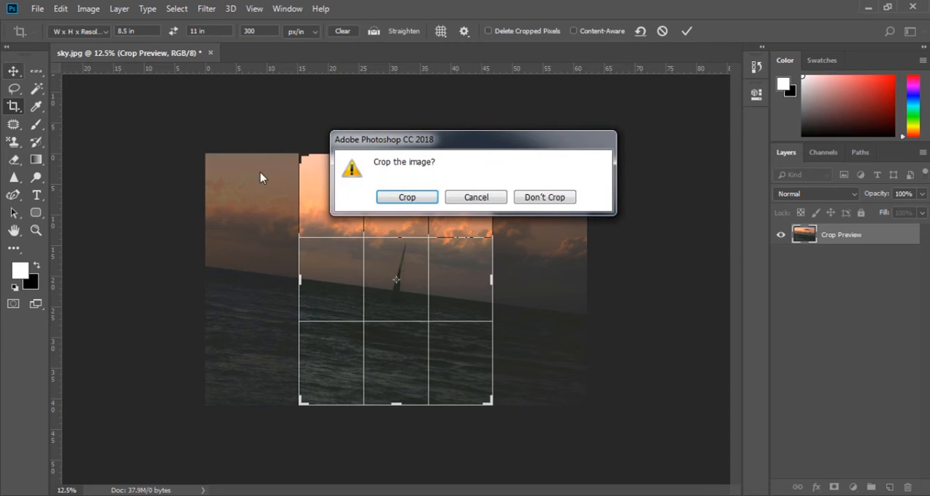
left_click(415, 197)
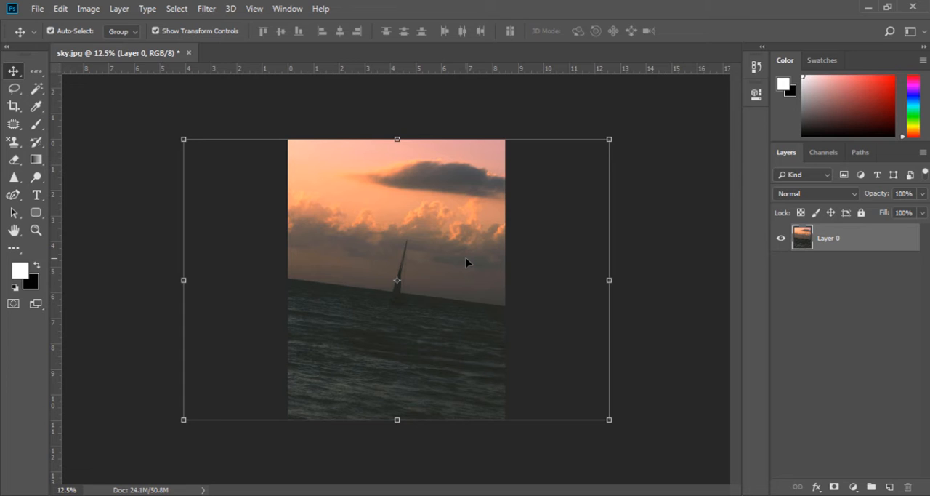
key("ctrl+z")
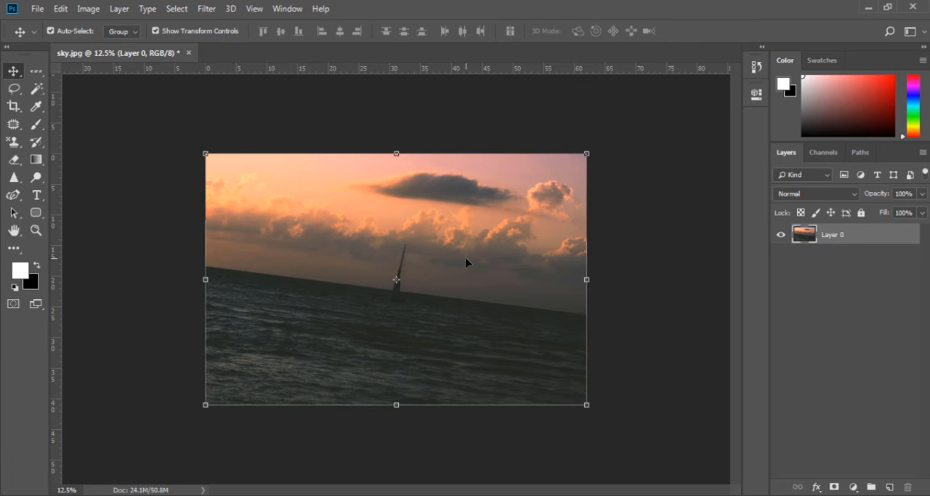
Reactivate the Crop tool and set the crop size to 3 in wide by 4 in high
key("c")
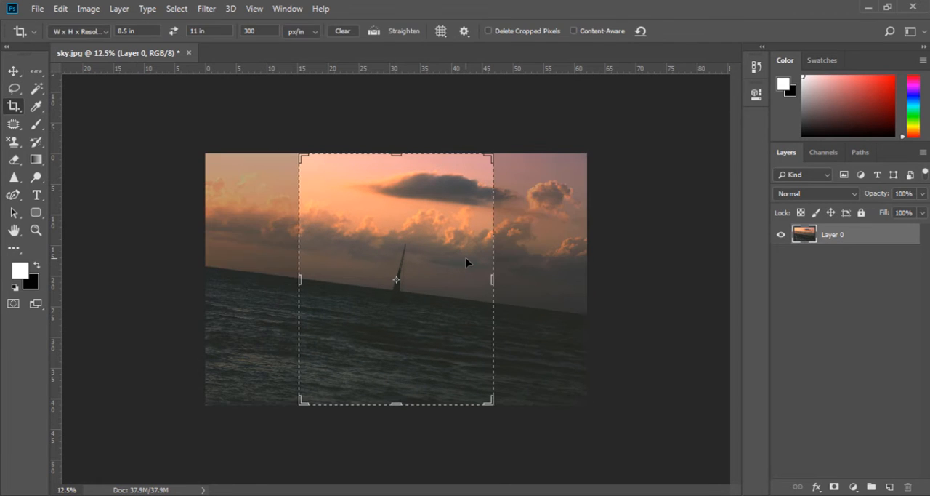
left_click(87, 32)
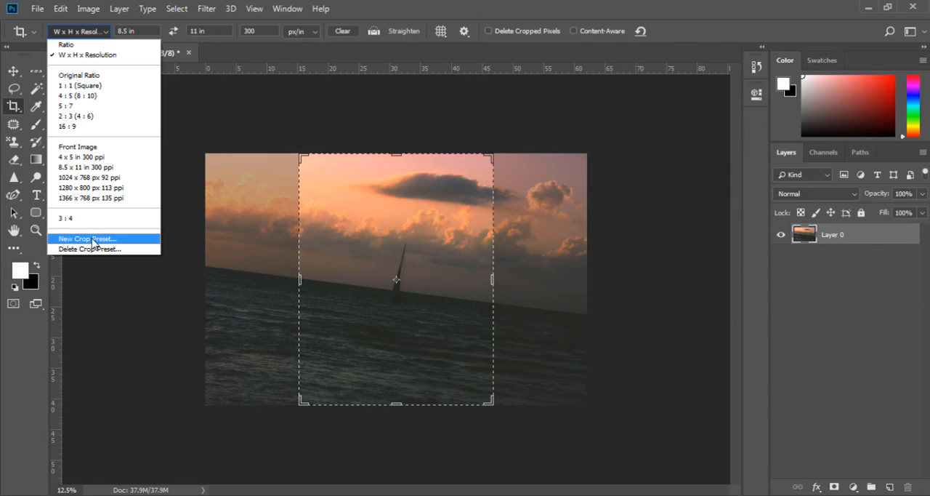
left_click(153, 34)
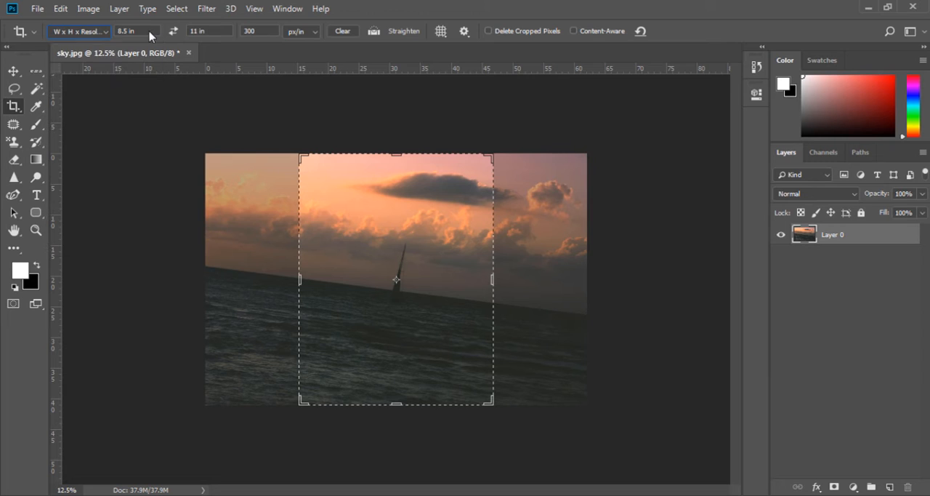
left_click(144, 32)
type("3")
key("Tab")
type("4")
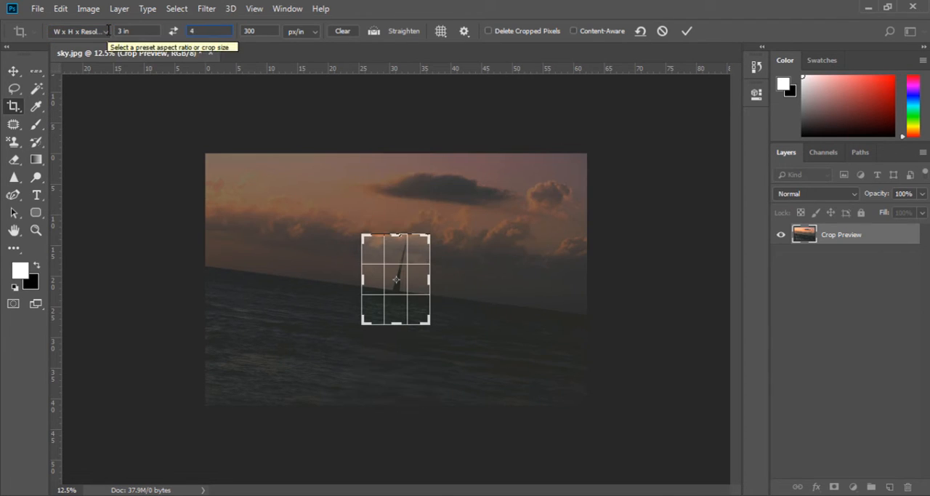
Save the current crop settings as a new crop preset named "3 x 4 in 300 ppi"
left_click(106, 31)
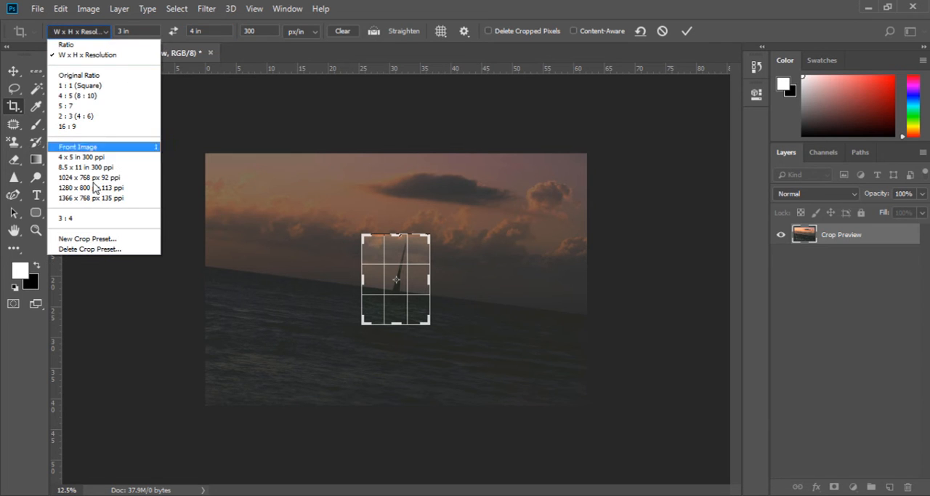
left_click(93, 242)
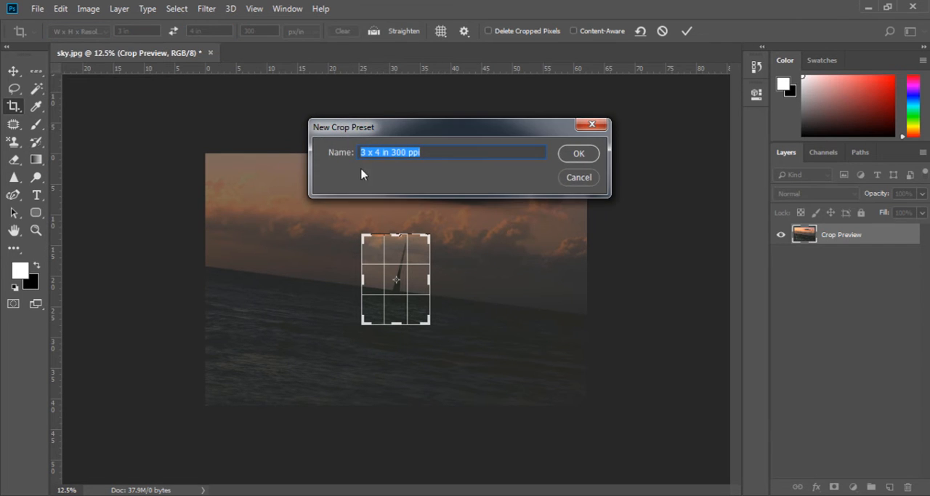
left_click(575, 154)
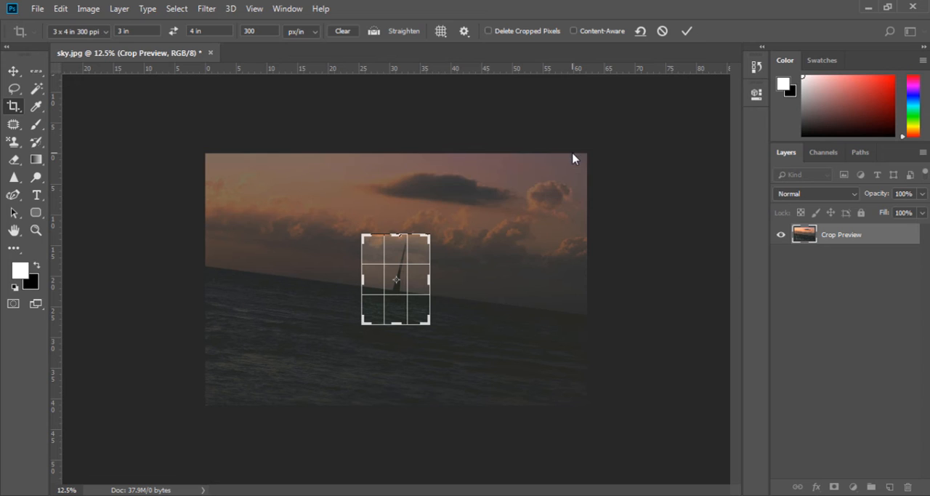
Crop the photo with the saved "3 x 4 in 300 ppi" preset, and undo that crop
left_click(95, 33)
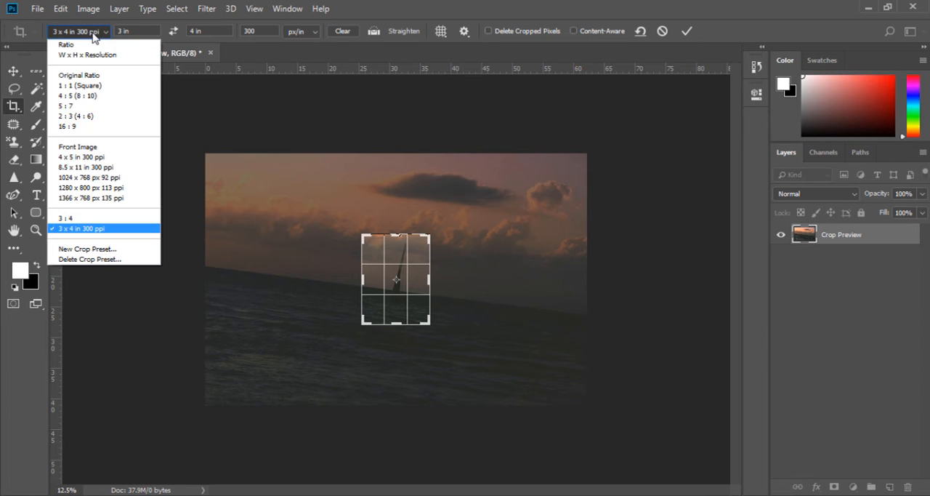
left_click(80, 230)
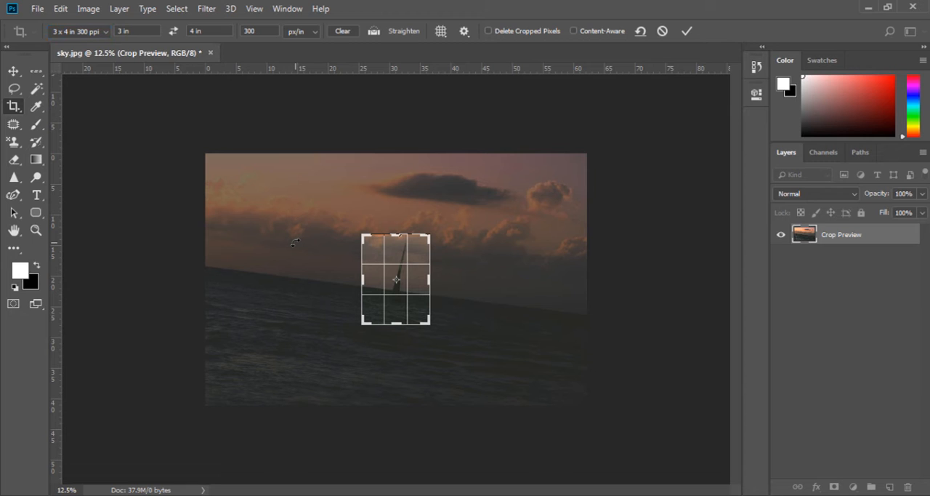
left_click(13, 71)
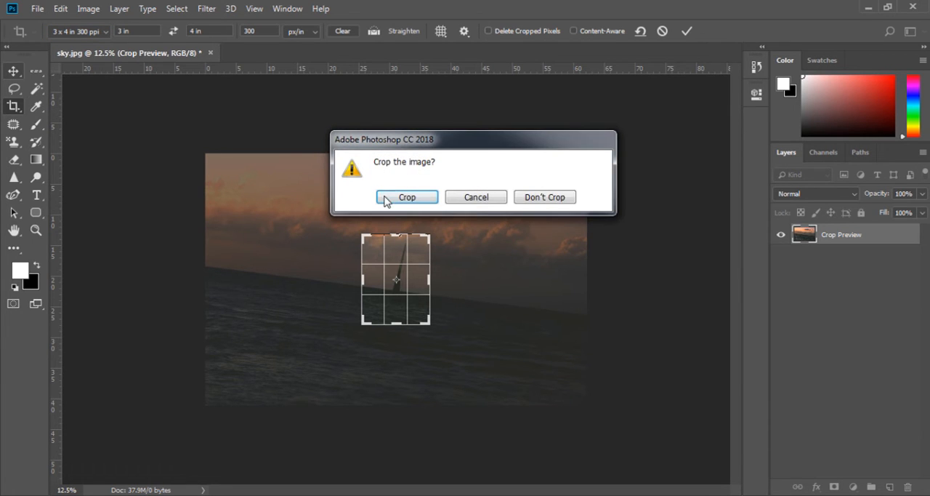
left_click(407, 197)
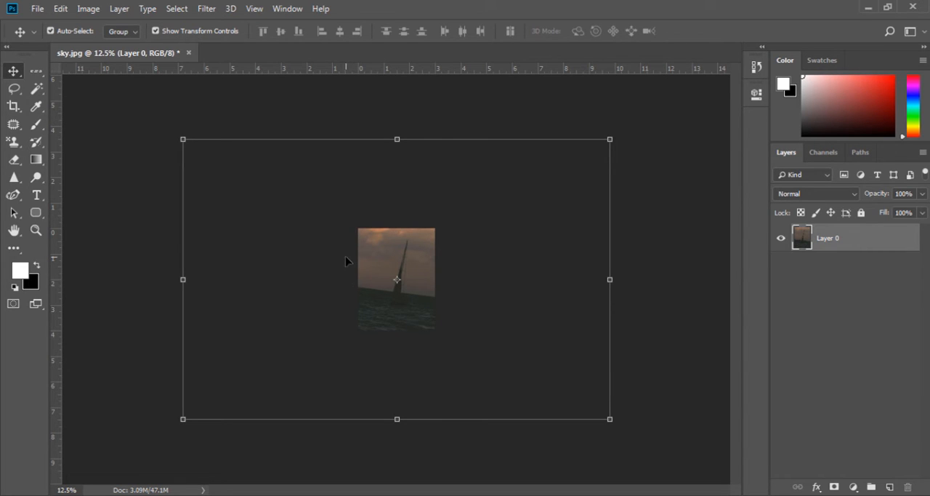
key("ctrl+z")
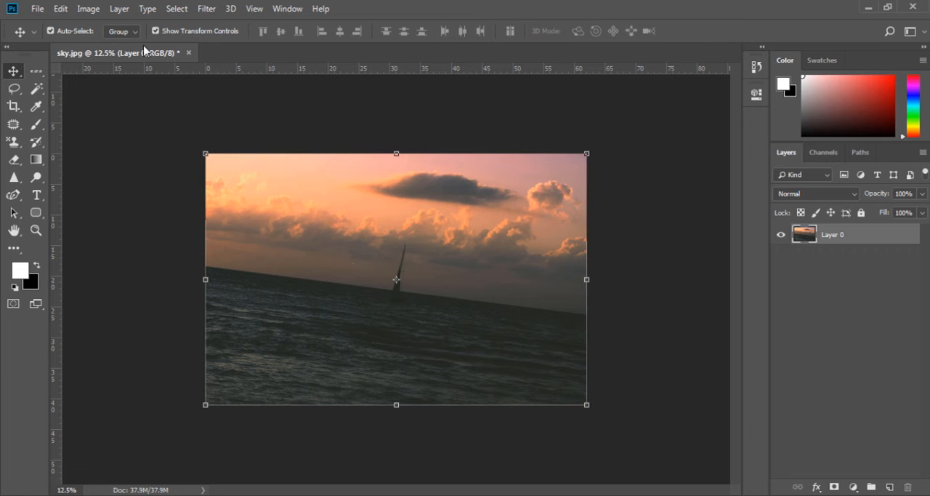
Reactivate the Crop tool and clear its width, height and resolution values
key("c")
left_click(78, 31)
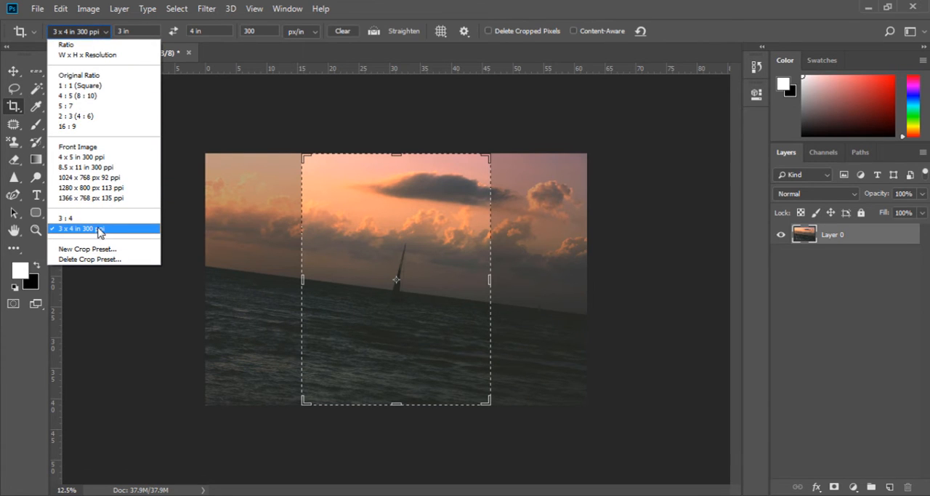
left_click(243, 177)
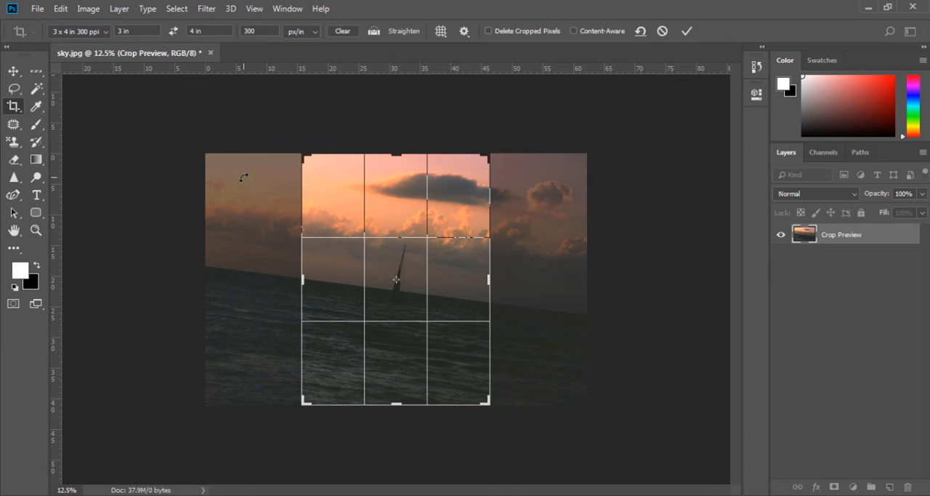
key("Escape")
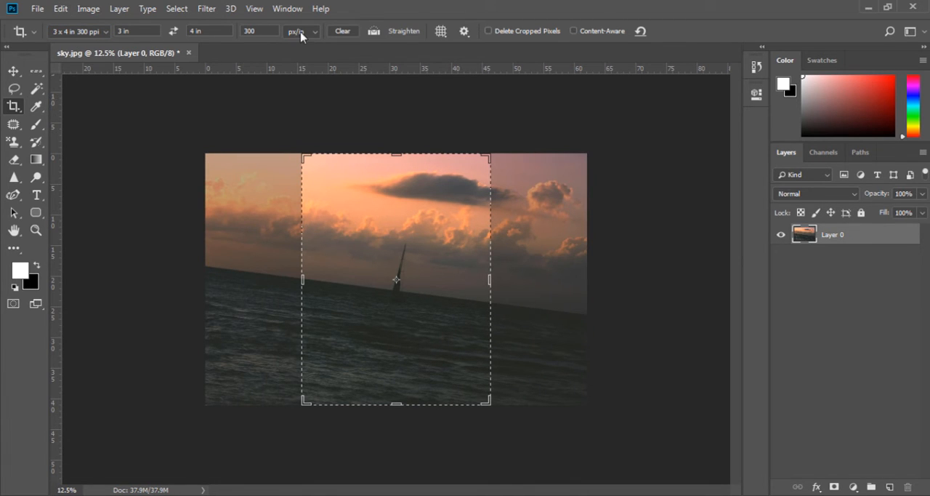
left_click(341, 31)
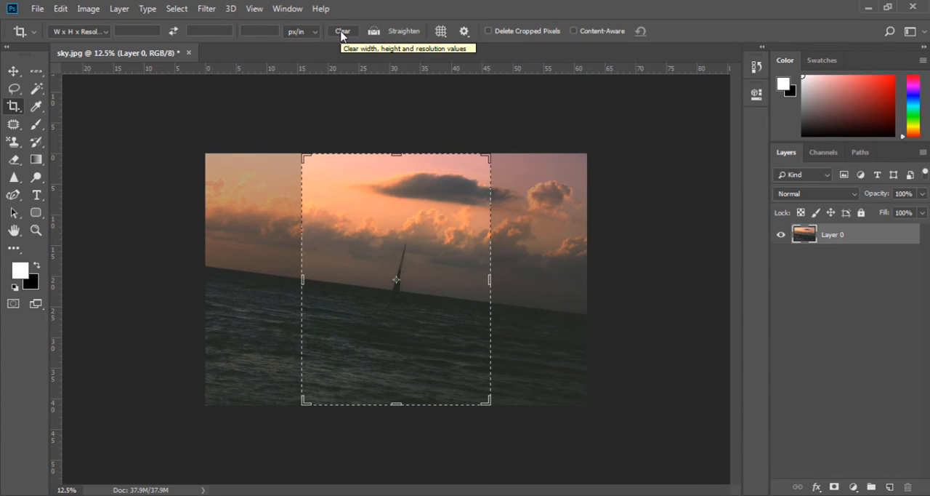
Straighten the photo along the tilted sea horizon and commit the resulting crop
left_click(396, 35)
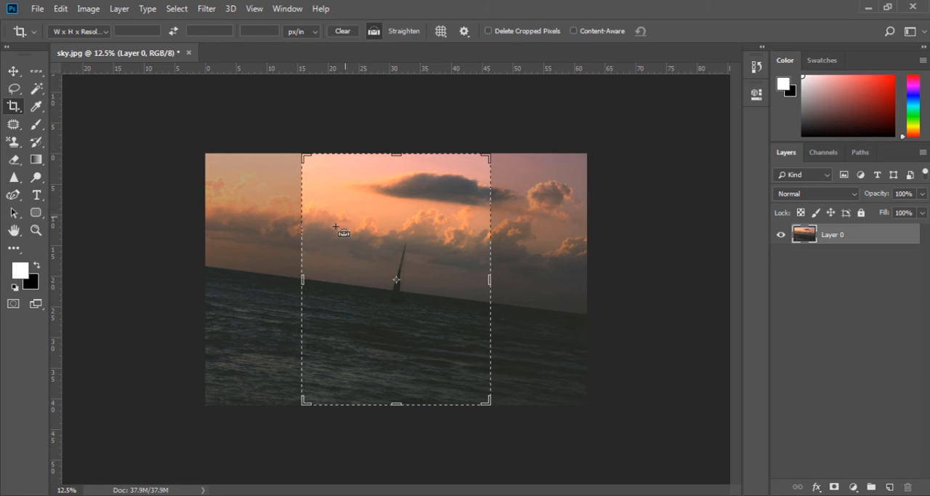
left_click(260, 270)
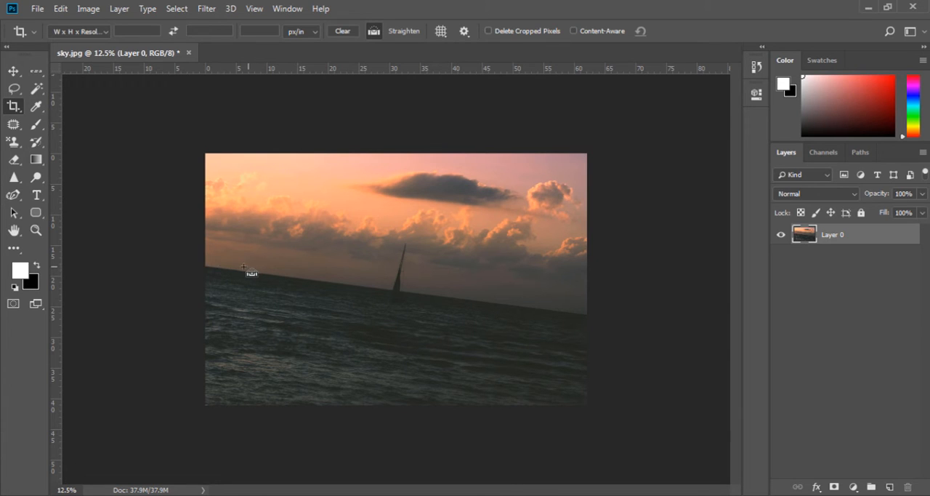
left_click_drag(206, 265, 587, 316)
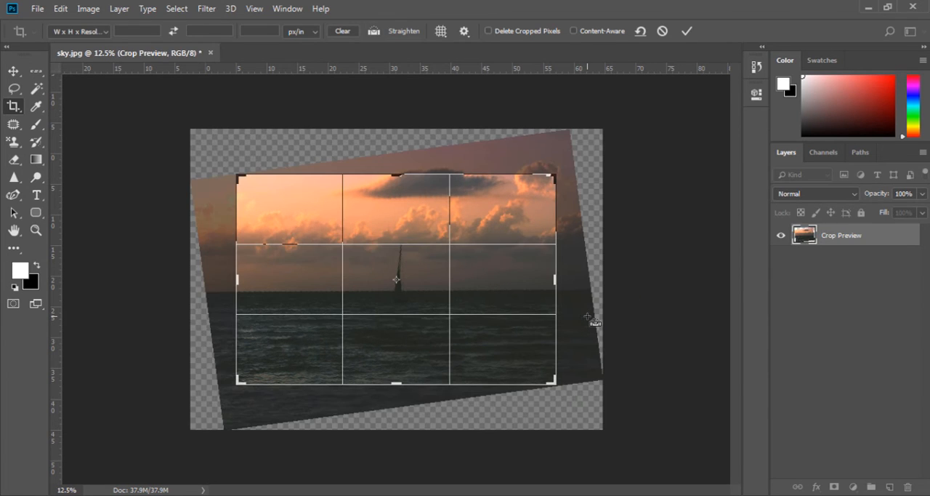
key("Return")
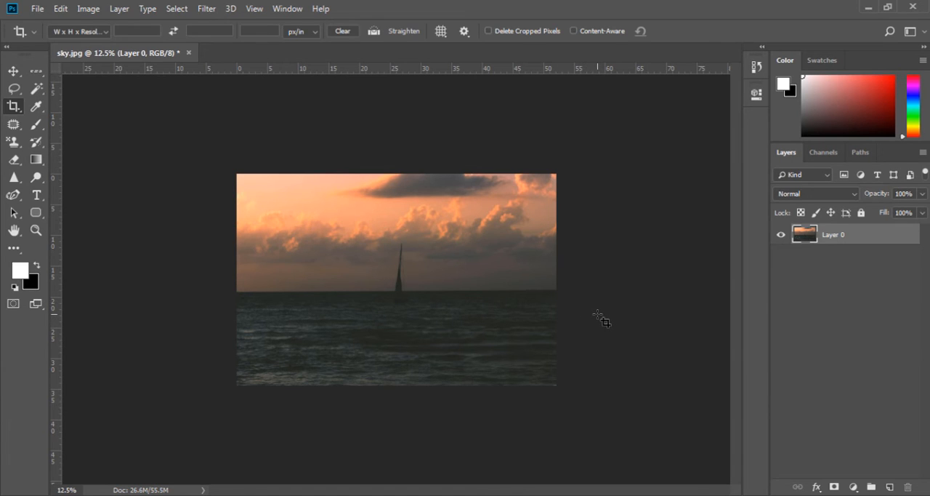
left_click(507, 295)
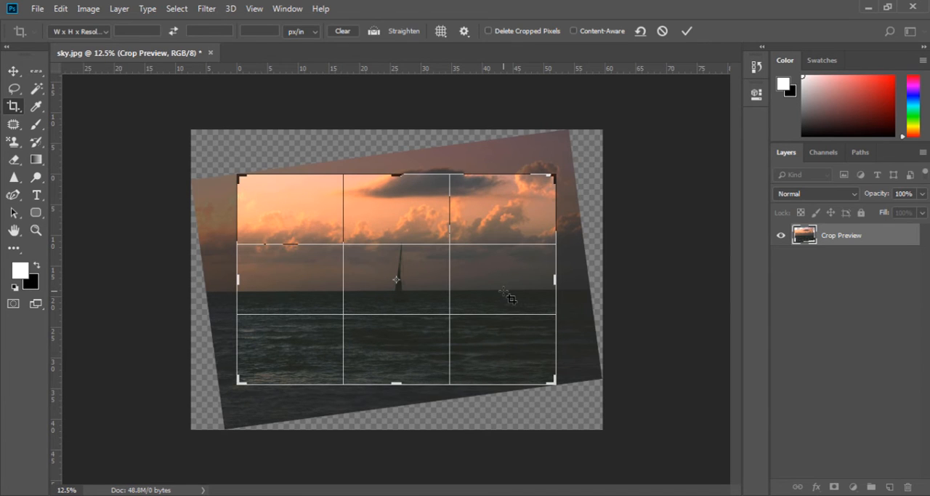
key("Return")
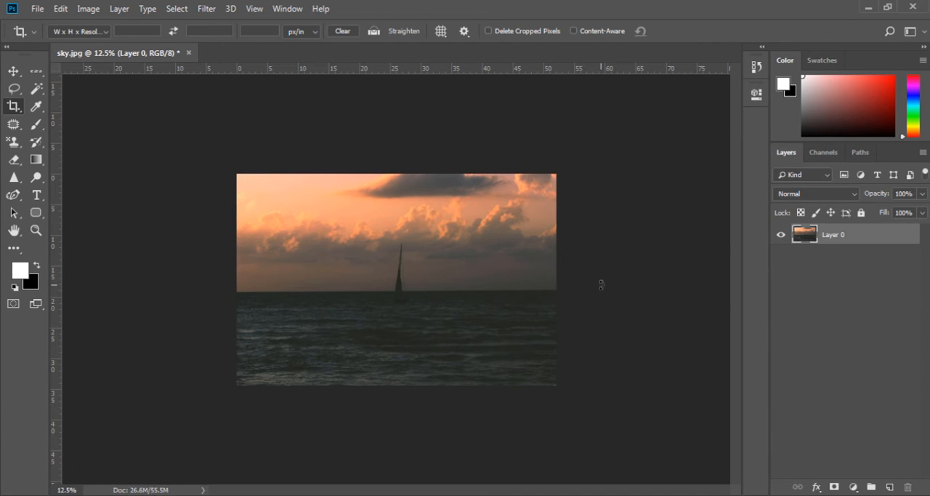
Try the Grid, Diagonal, Triangle and Golden Spiral crop overlays on the photo, ending on Golden Ratio
left_click(459, 251)
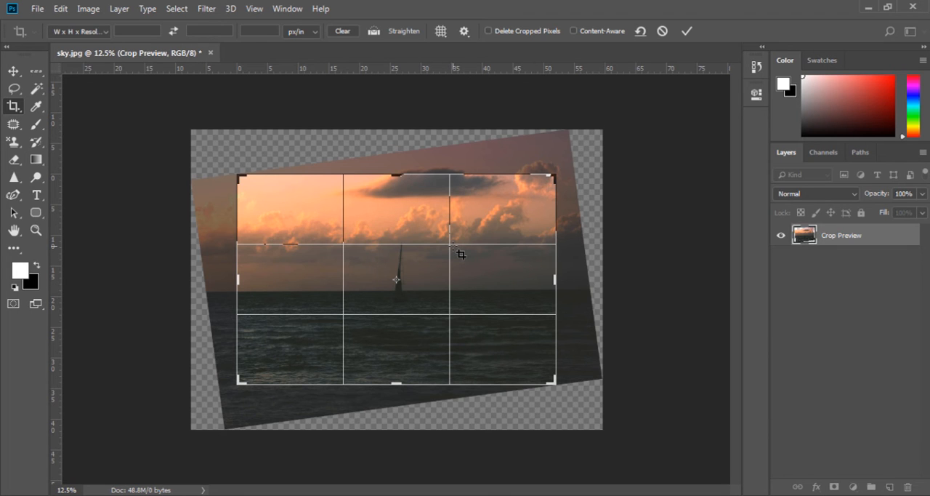
left_click(441, 31)
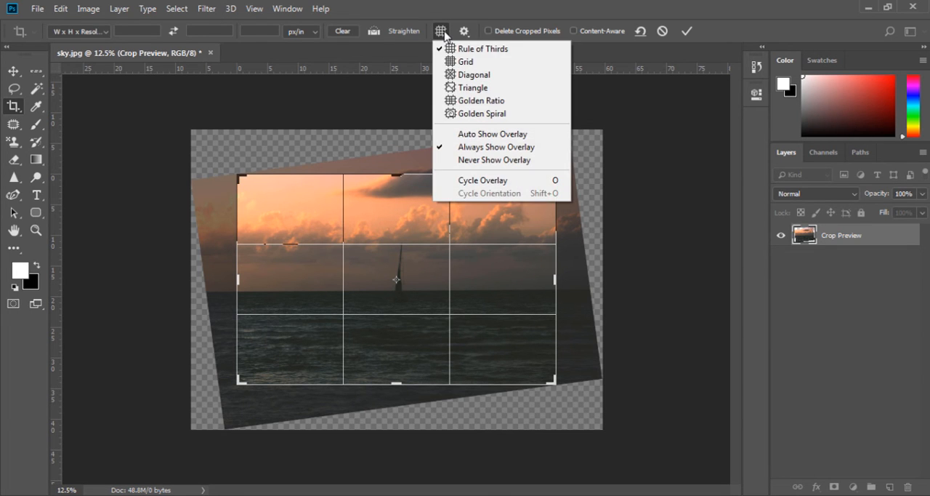
left_click(458, 64)
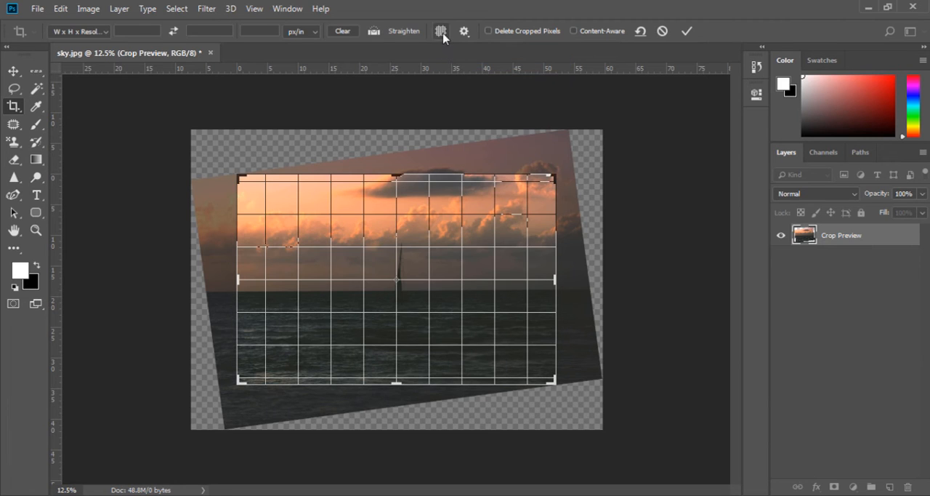
left_click(441, 31)
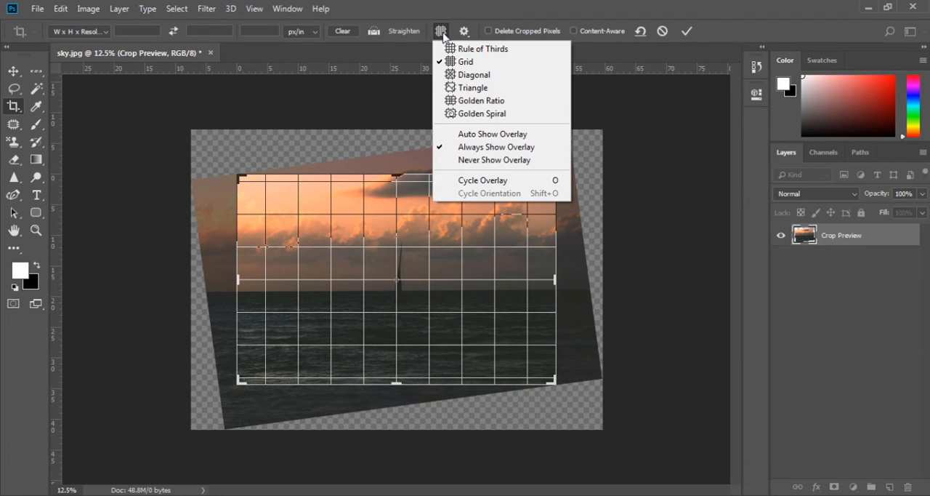
left_click(457, 73)
left_click(441, 31)
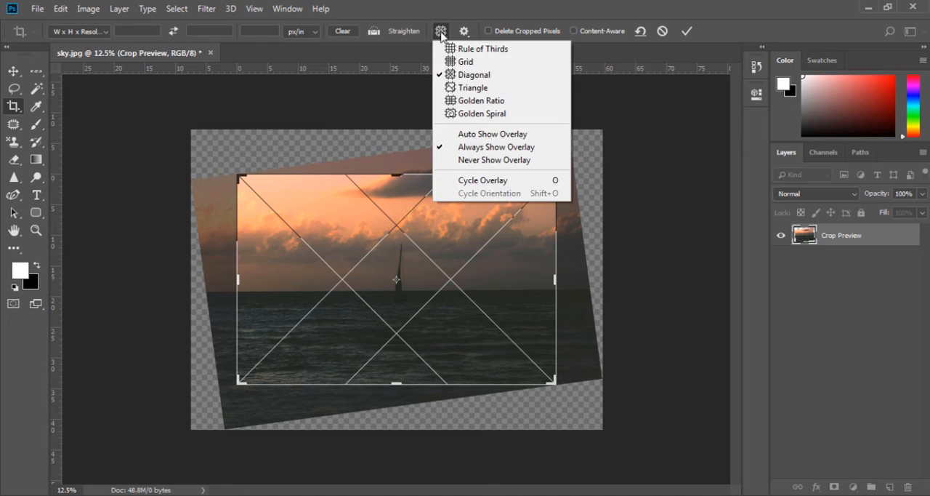
left_click(458, 83)
left_click(441, 31)
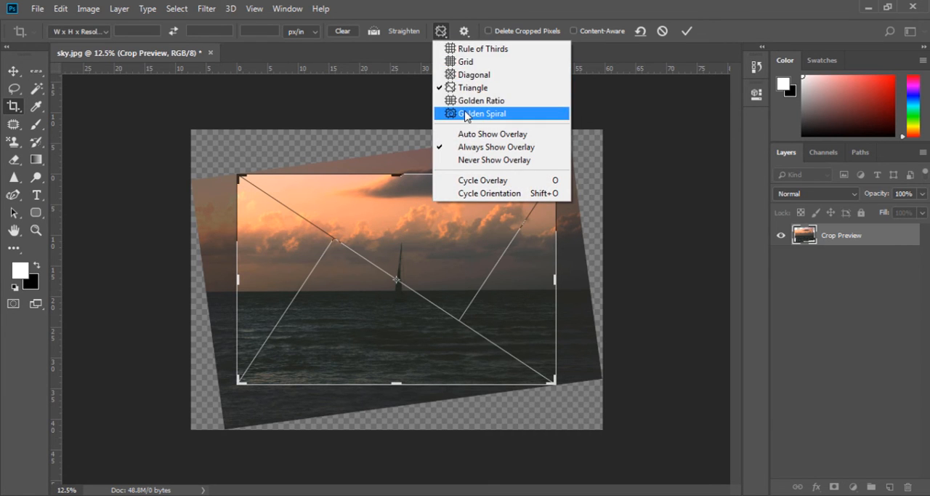
left_click(466, 113)
left_click(441, 31)
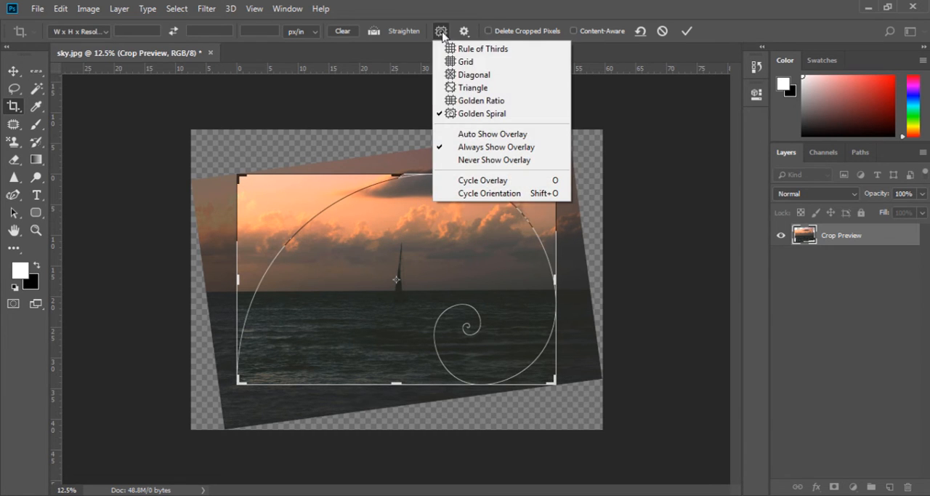
left_click(457, 101)
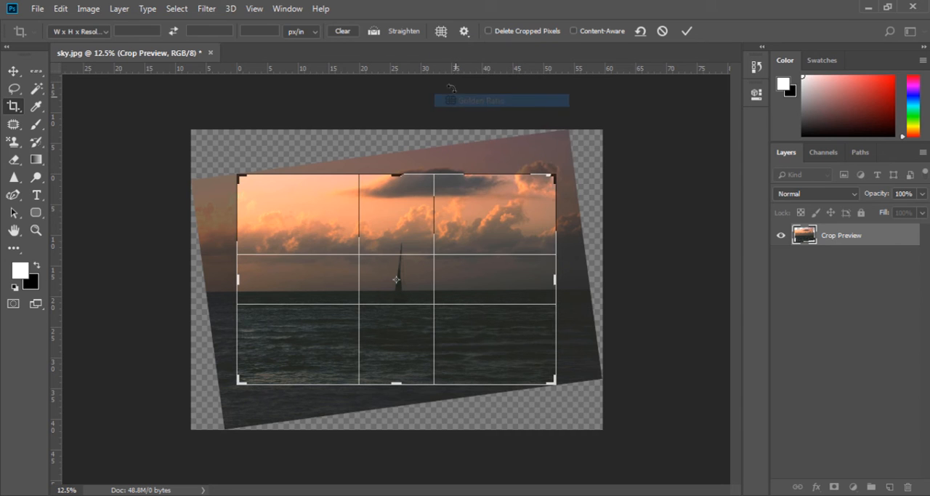
Set the crop overlay to Auto Show Overlay, and switch it back to Always Show Overlay
left_click(441, 32)
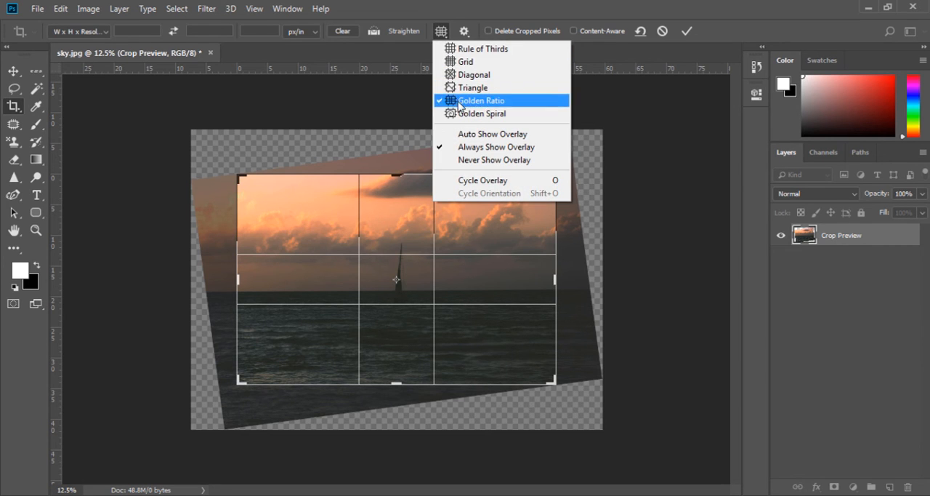
left_click(466, 135)
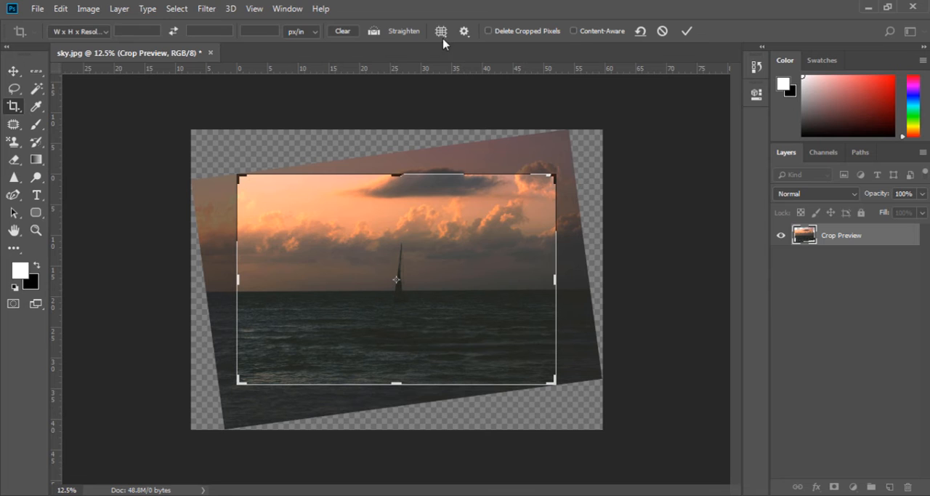
left_click(441, 32)
left_click(459, 147)
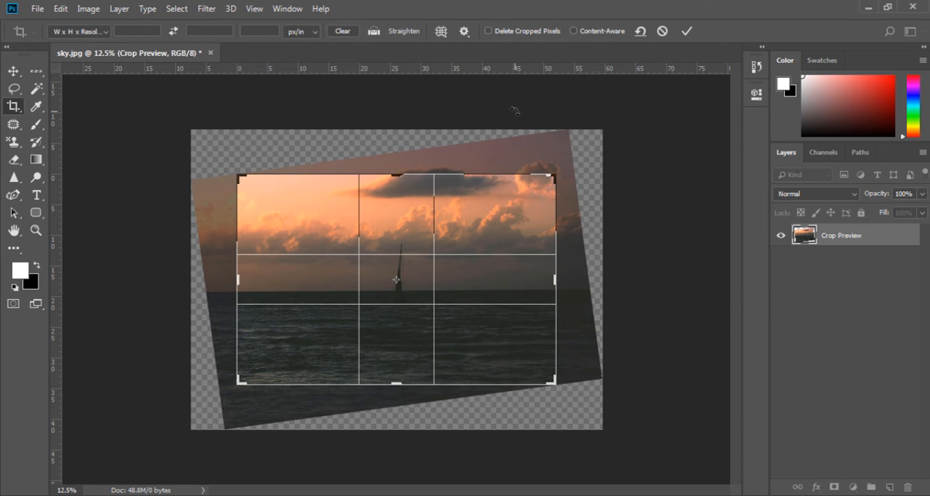
Cycle repeatedly through the crop overlay styles and commit the crop
left_click(448, 34)
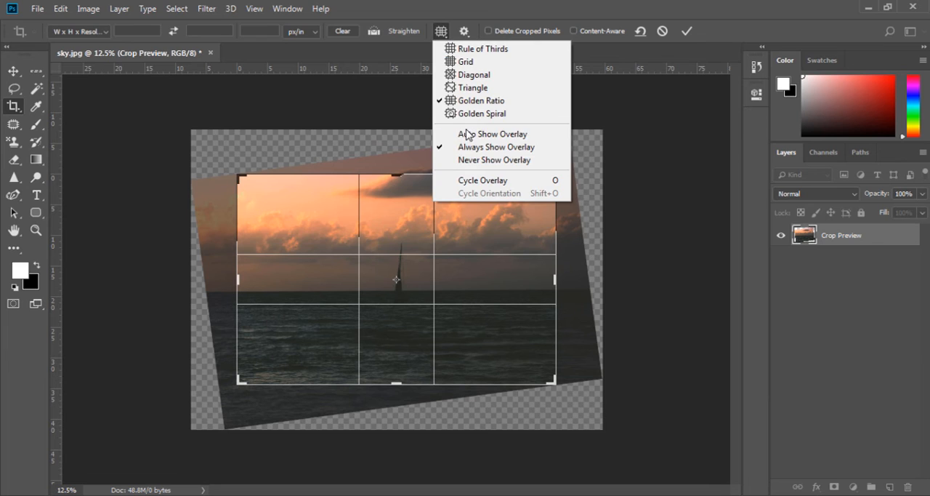
left_click(476, 181)
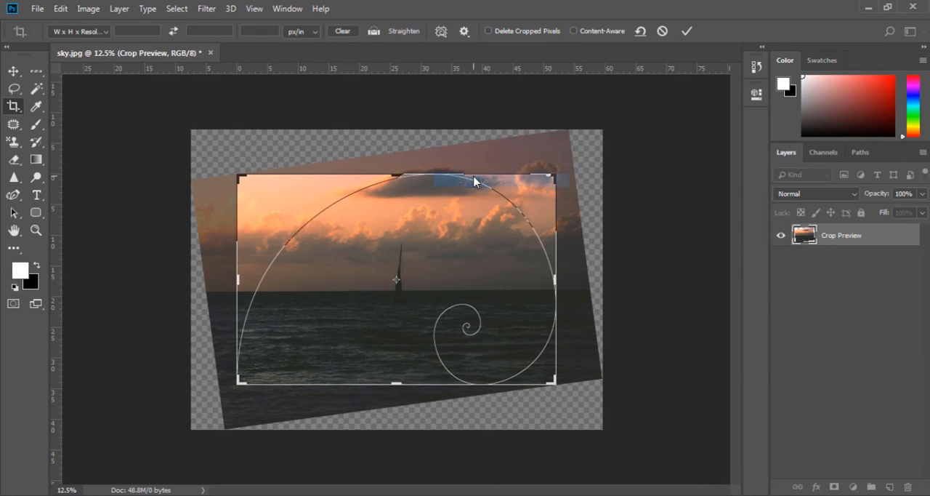
key("o")
key("o")
key("o")
key("o")
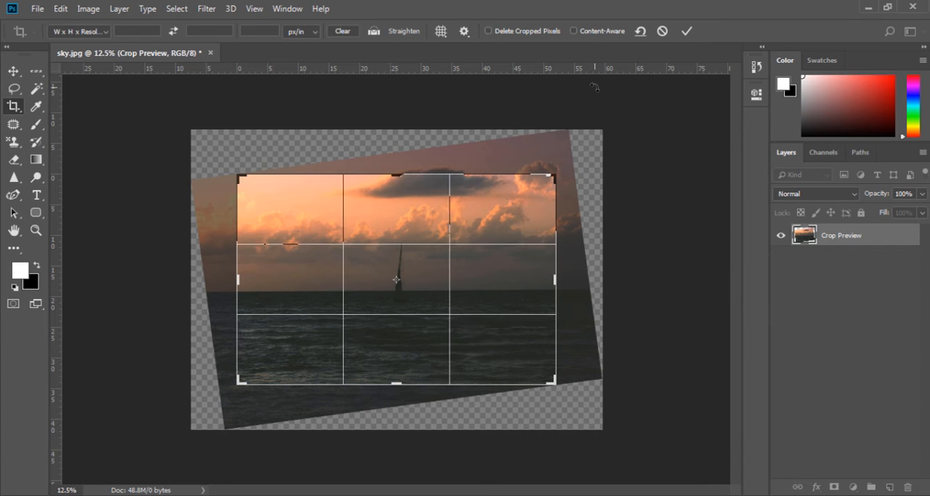
key("o")
key("o")
key("o")
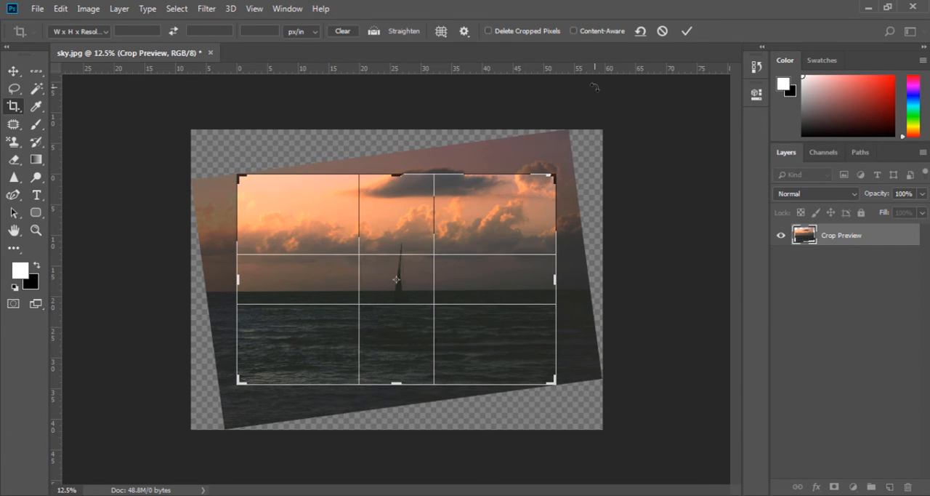
key("Return")
Turn on Classic Mode for the Crop tool, draw a small crop box around the sailboat, and cancel it
left_click(514, 220)
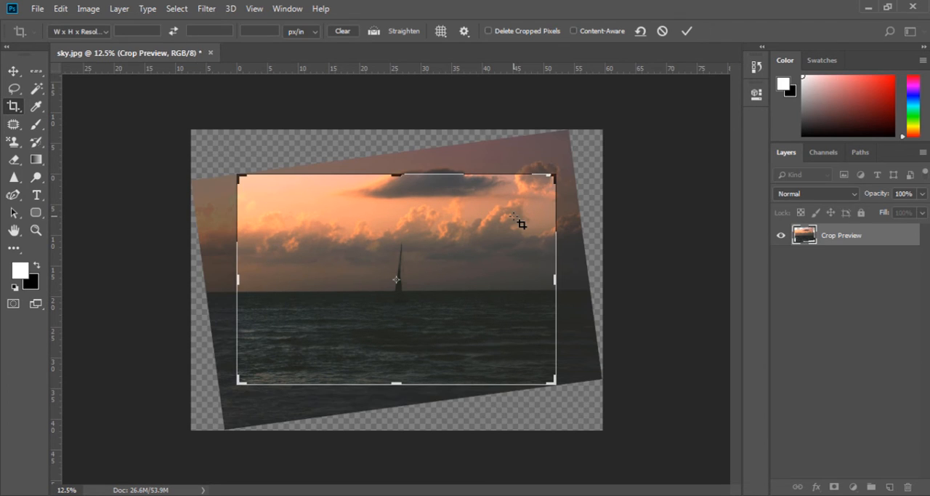
left_click(464, 31)
left_click(453, 50)
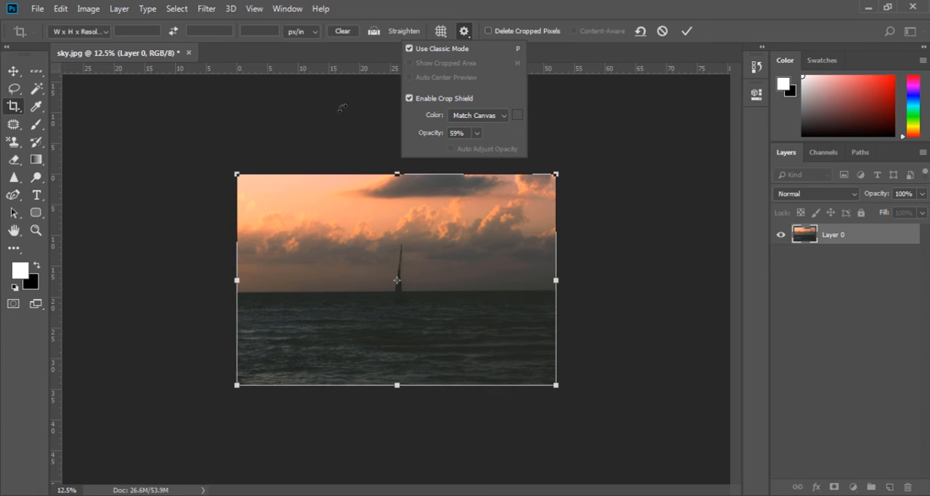
left_click(385, 266)
left_click(375, 239)
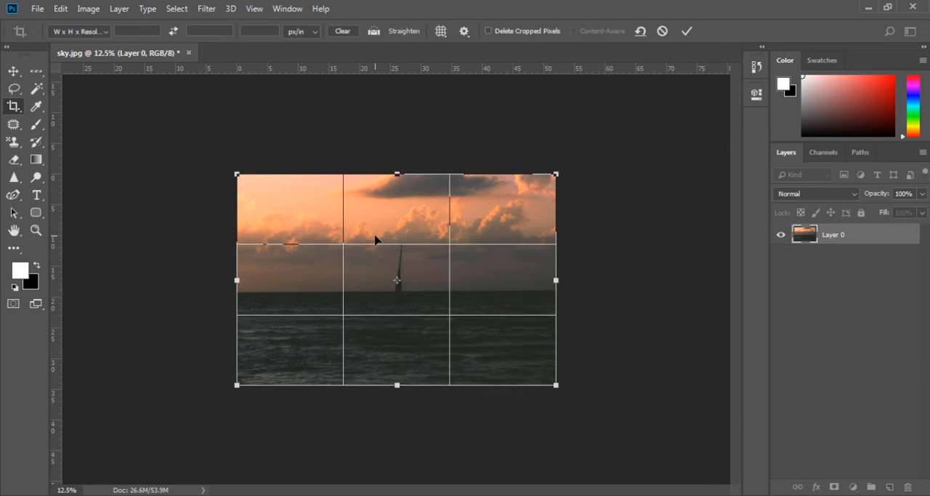
key("Return")
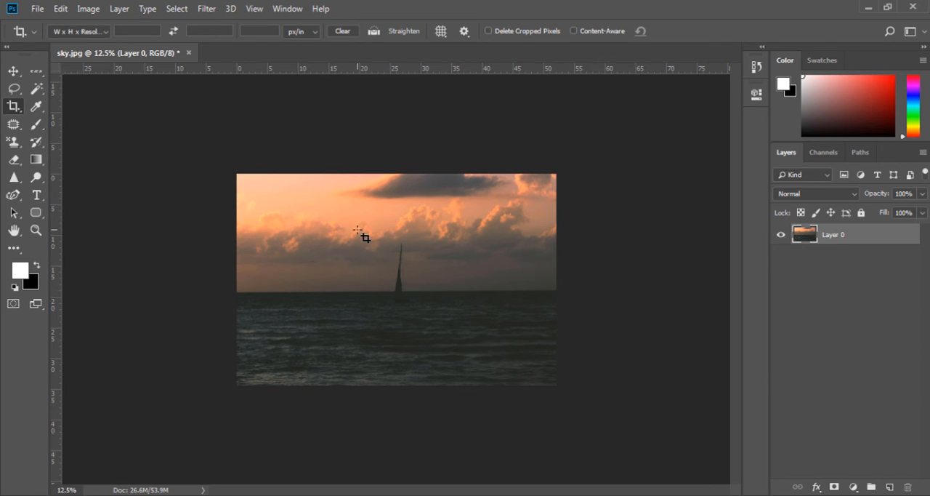
left_click_drag(367, 231, 440, 332)
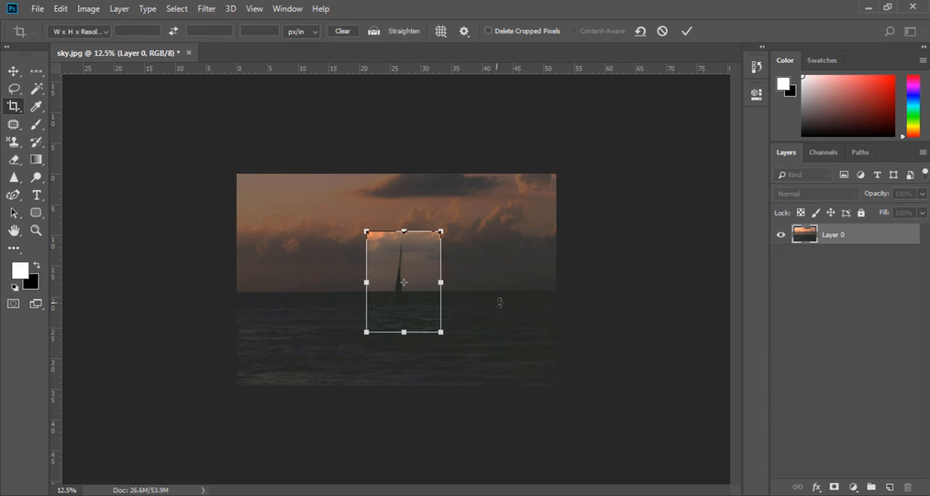
key("Escape")
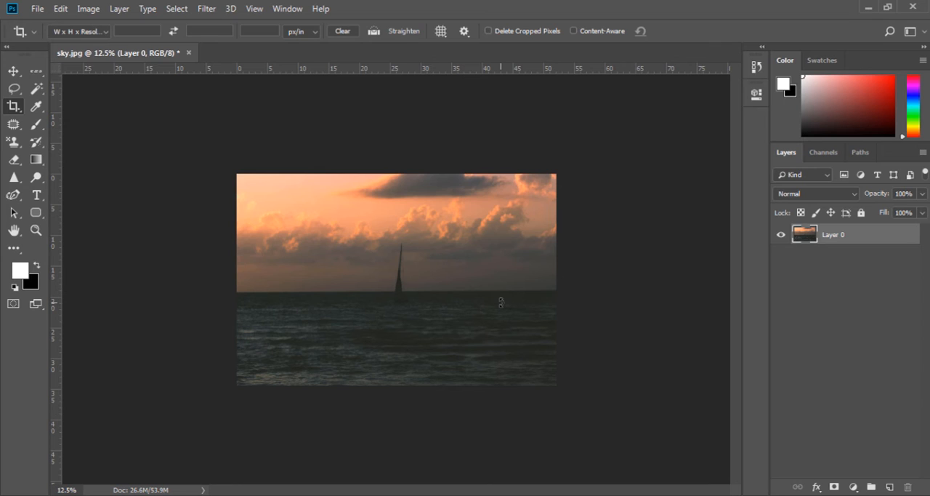
Turn off Classic Mode, try narrowing the crop from both side edges of the photo, and cancel it
left_click(464, 31)
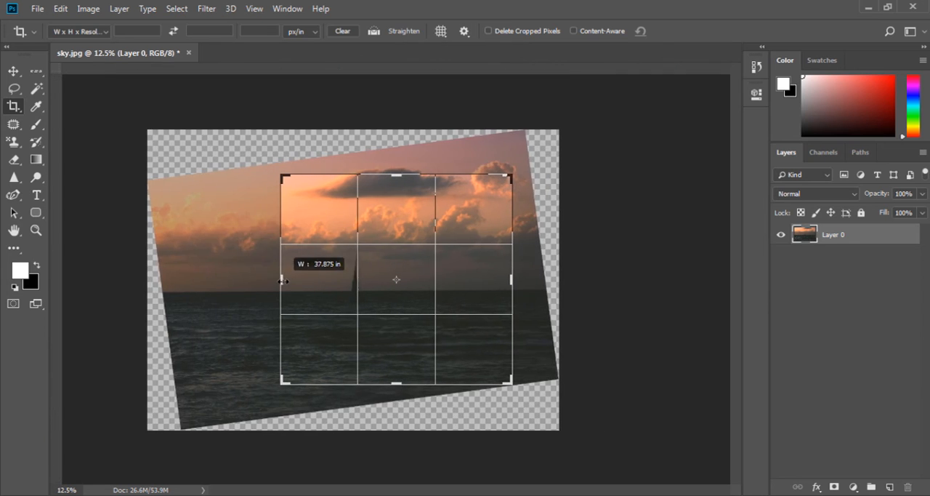
left_click_drag(283, 281, 283, 281)
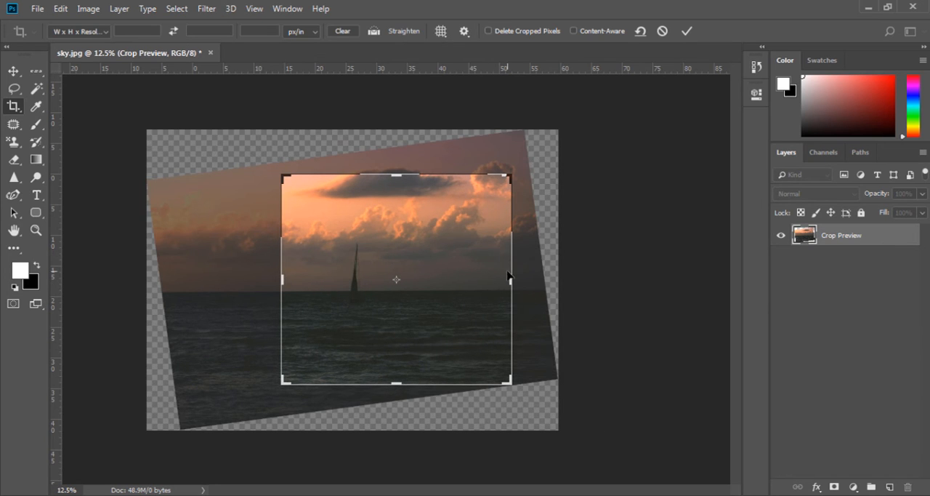
left_click_drag(511, 279, 497, 279)
key("Escape")
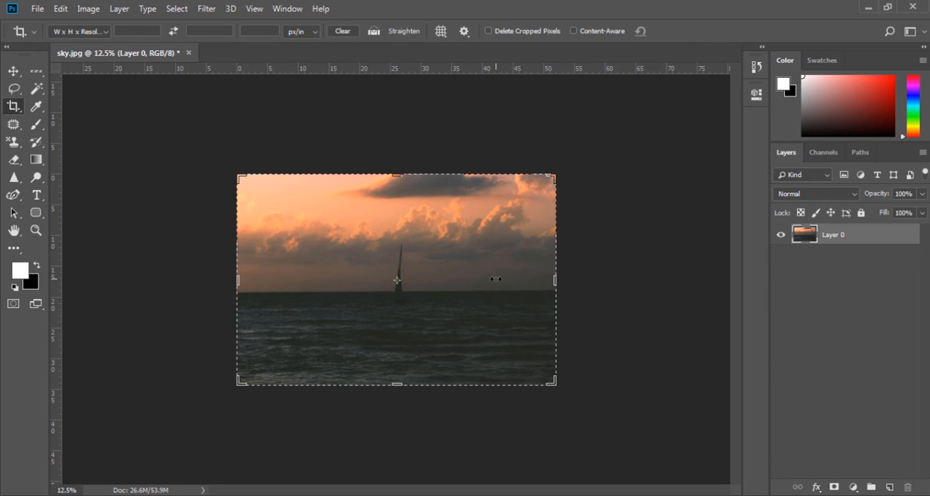
Set the crop shield color to a custom bright red and preview it around the photo
left_click(465, 32)
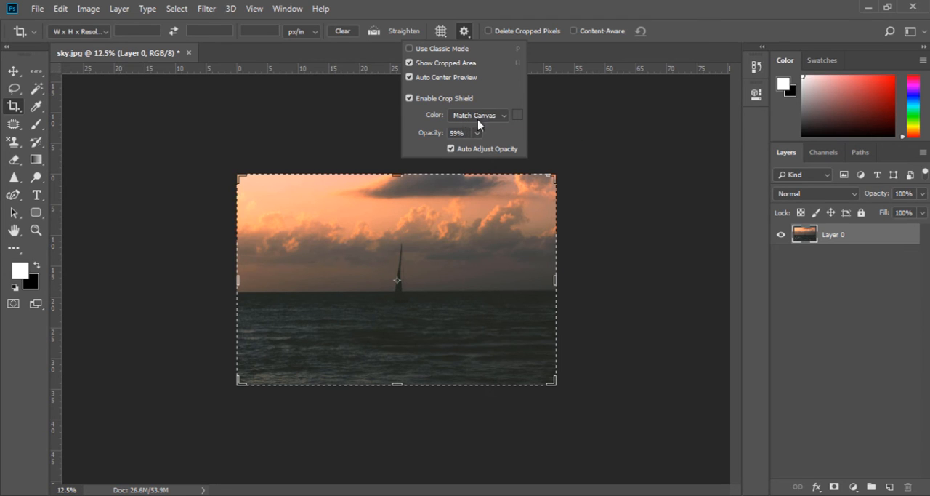
left_click(506, 116)
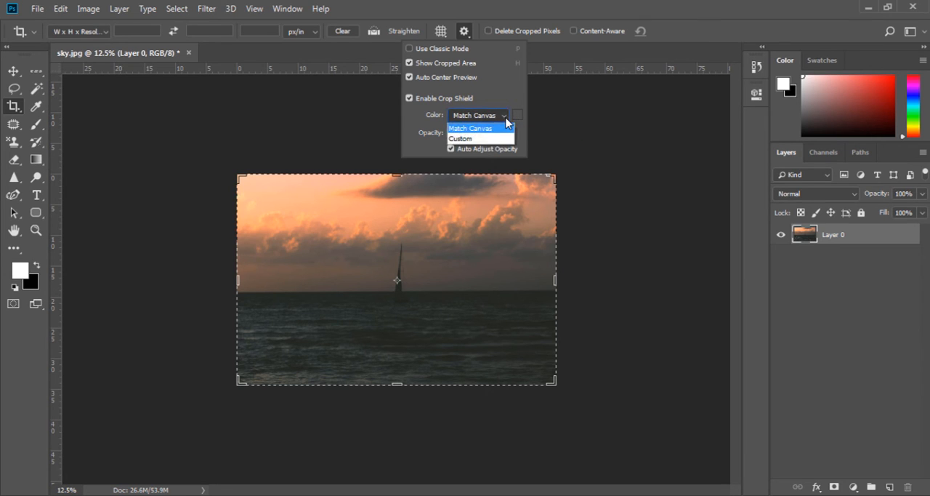
left_click(477, 138)
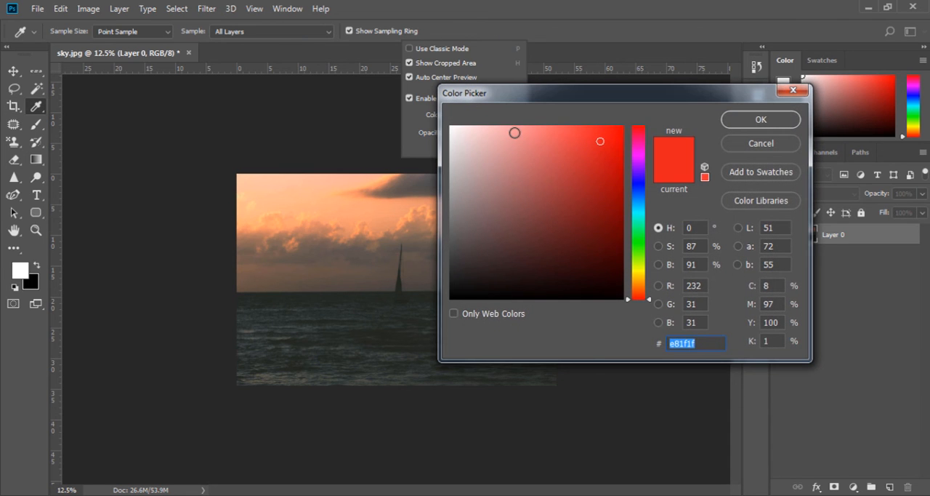
mouse_move(612, 154)
left_mouse_down()
mouse_move(611, 174)
mouse_move(611, 147)
left_mouse_up()
left_click(737, 120)
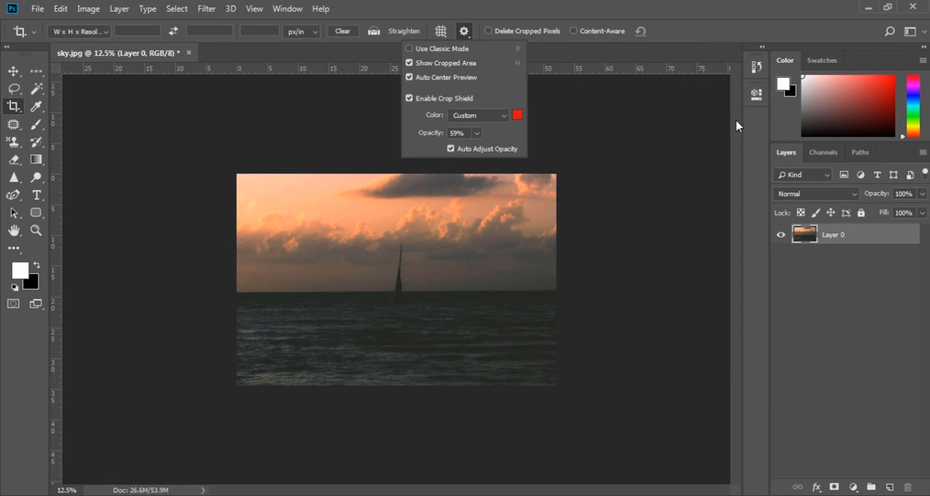
left_click(429, 235)
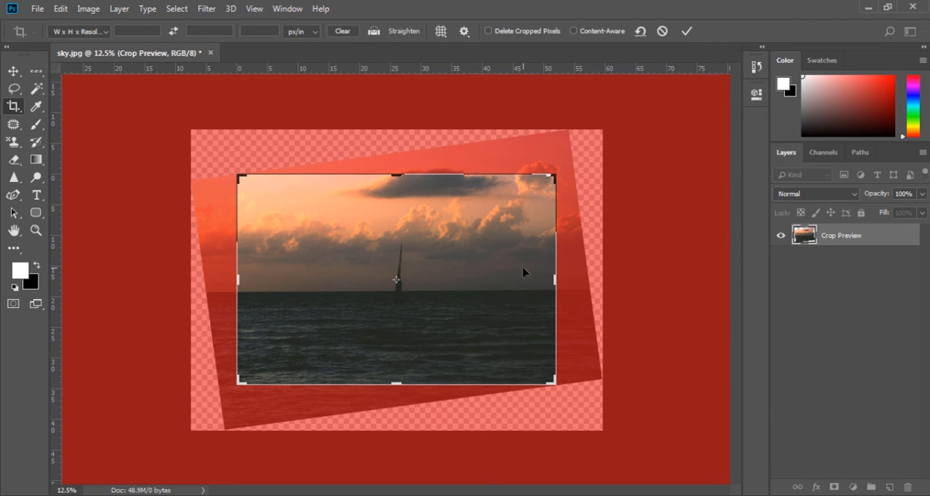
Set the crop shield opacity to 65% and commit the crop
mouse_move(555, 278)
left_mouse_down()
mouse_move(526, 279)
mouse_move(556, 277)
left_mouse_up()
key("ctrl+r")
left_click(465, 31)
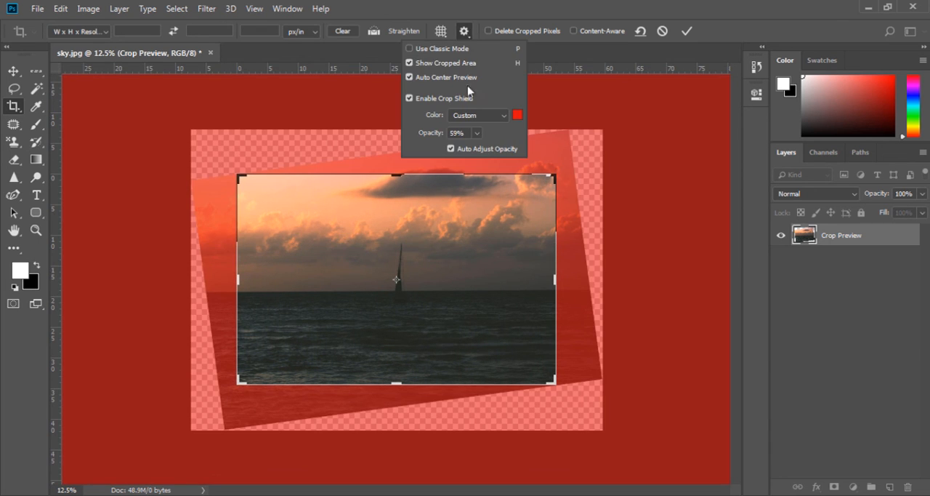
left_click(477, 133)
mouse_move(478, 149)
left_mouse_down()
mouse_move(492, 150)
mouse_move(458, 152)
mouse_move(505, 155)
mouse_move(484, 151)
left_mouse_up()
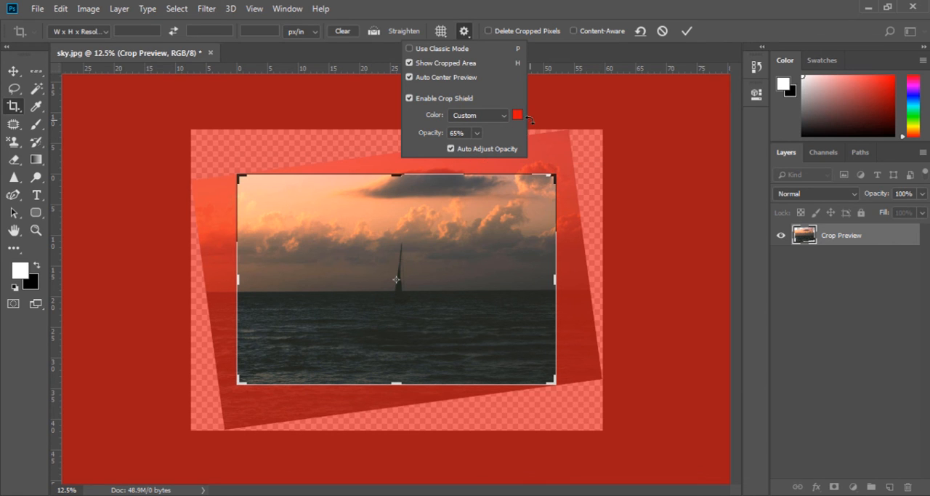
left_click(561, 60)
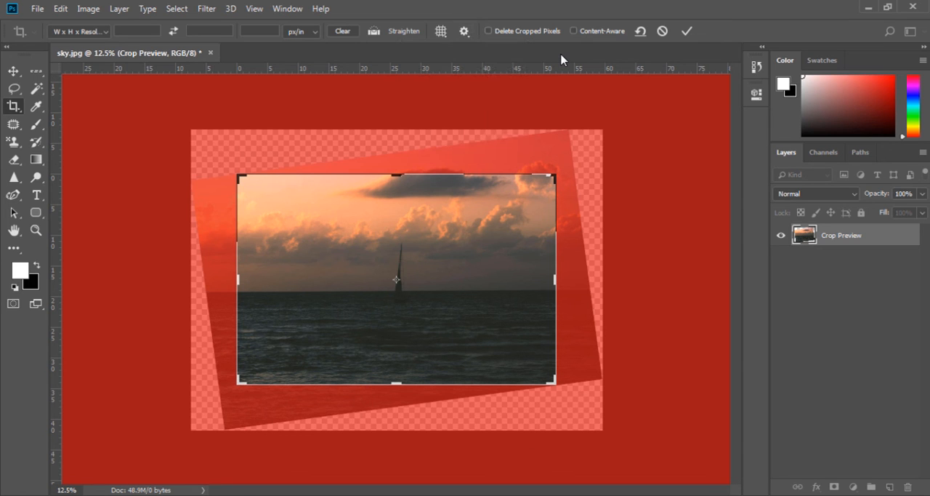
key("Return")
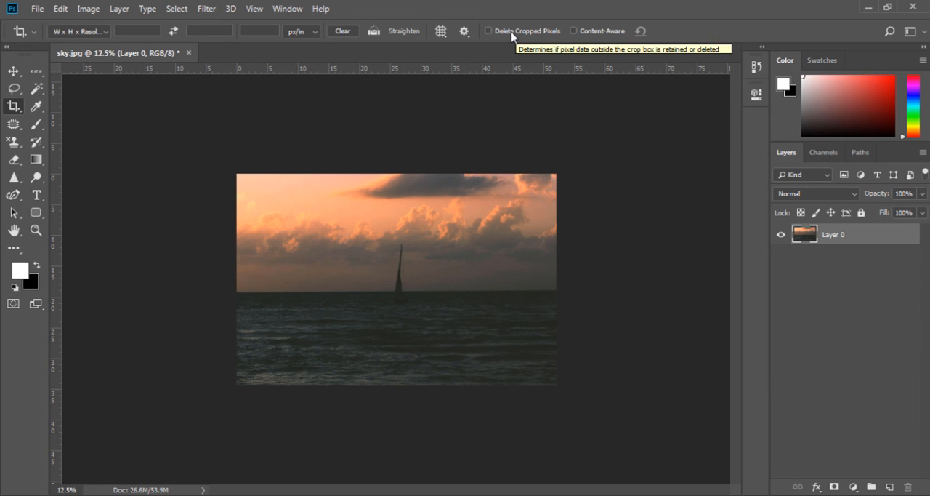
Turn on Delete Cropped Pixels and crop the photo tightly around the sailboat, about 21 in wide
left_click(512, 33)
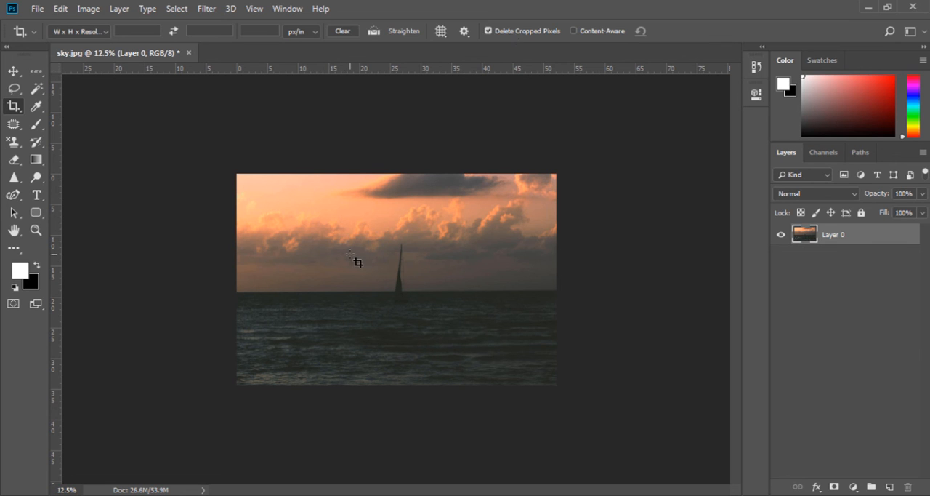
left_click_drag(344, 233, 479, 353)
key("Return")
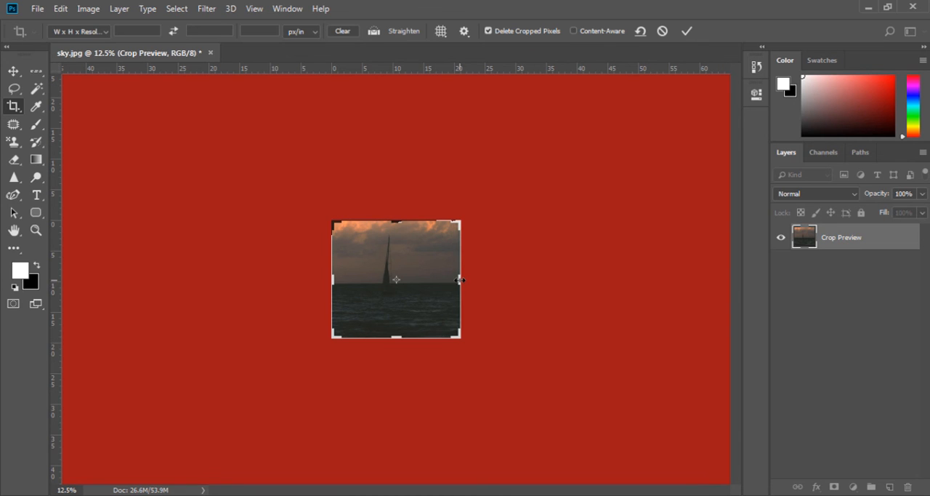
Try to extend the crop box beyond both side edges and the lower edge of the photo, and cancel it
left_click_drag(460, 280, 506, 279)
left_click_drag(284, 279, 239, 276)
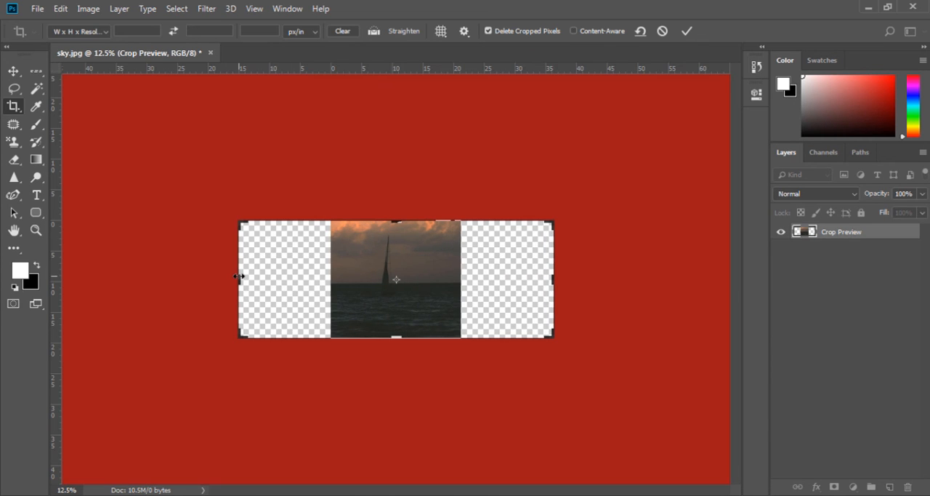
left_click_drag(396, 338, 398, 365)
key("ctrl+z")
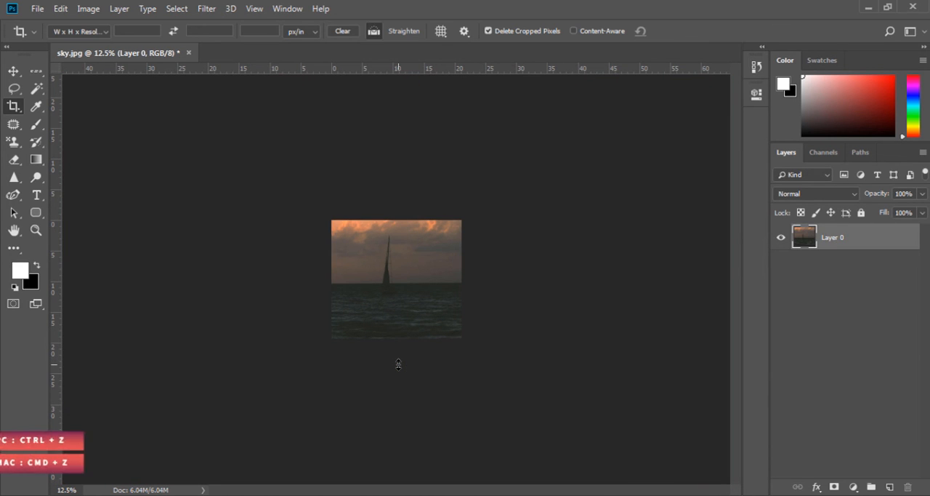
Undo the last two crops and keep Delete Cropped Pixels turned off
key("ctrl+z")
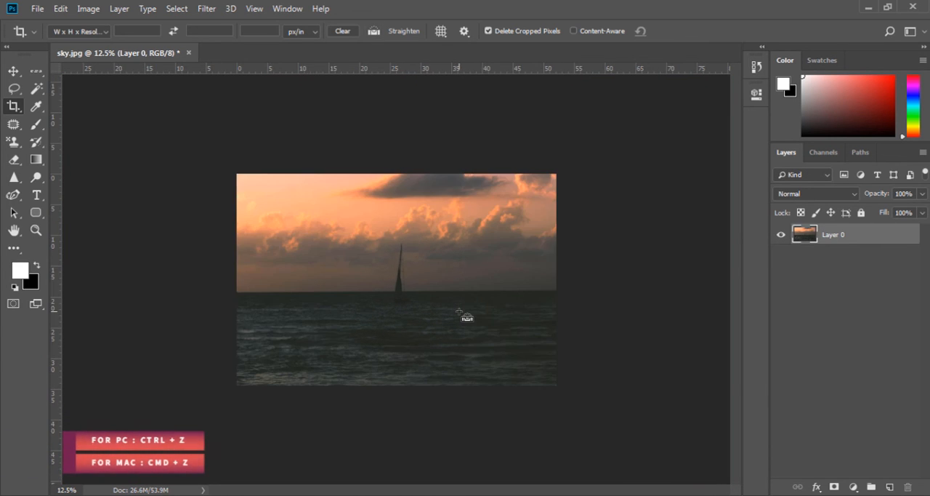
key("ctrl+z")
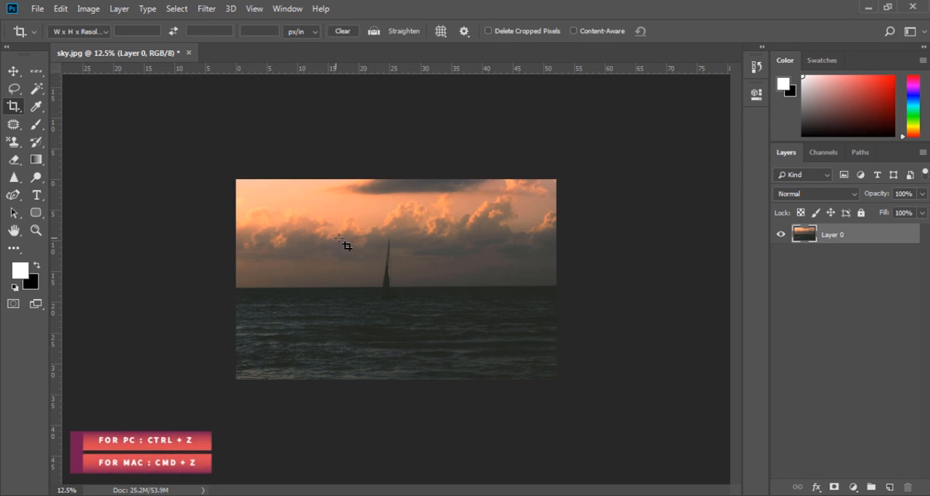
left_click(488, 30)
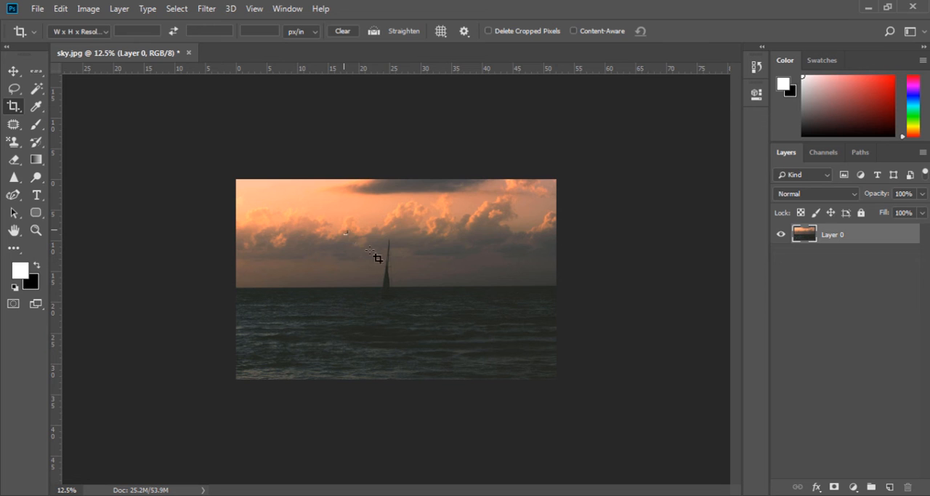
Crop the photo around the sailboat without deleting cropped pixels, extending the box on the boat's right side to about 26 in wide
left_click_drag(343, 235, 430, 324)
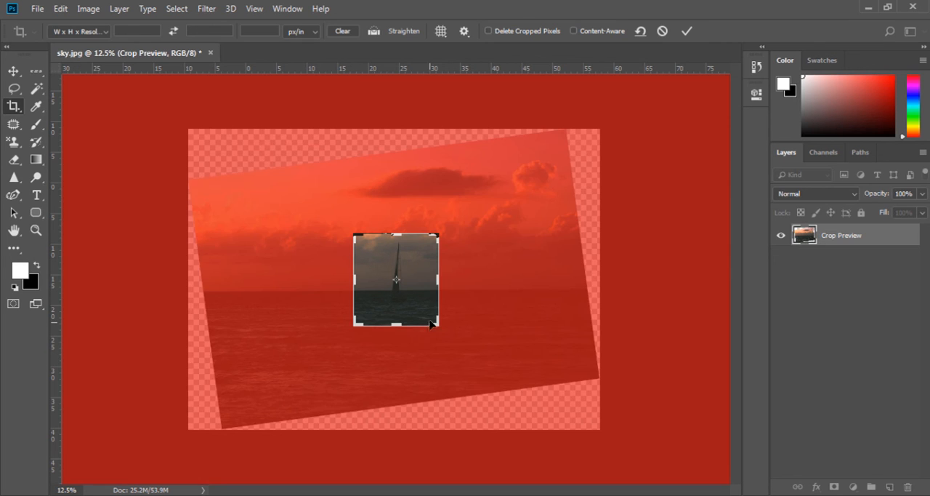
left_click_drag(442, 280, 476, 283)
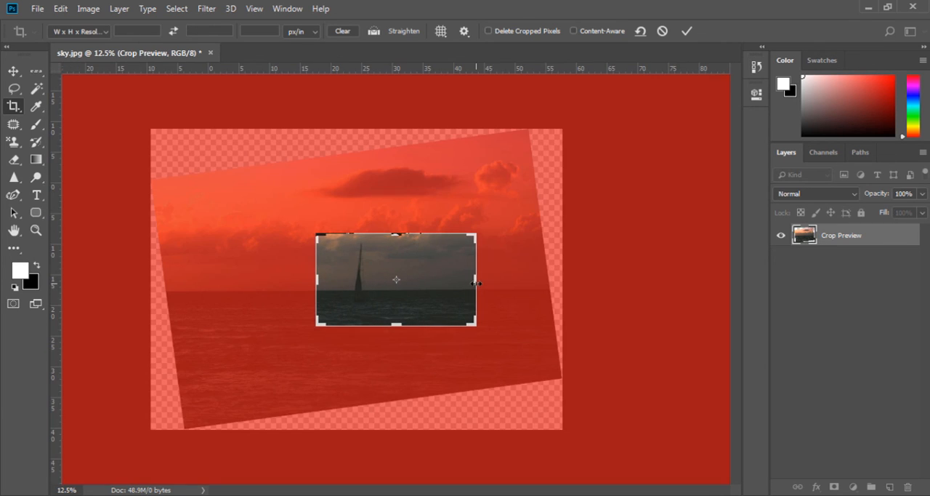
key("Return")
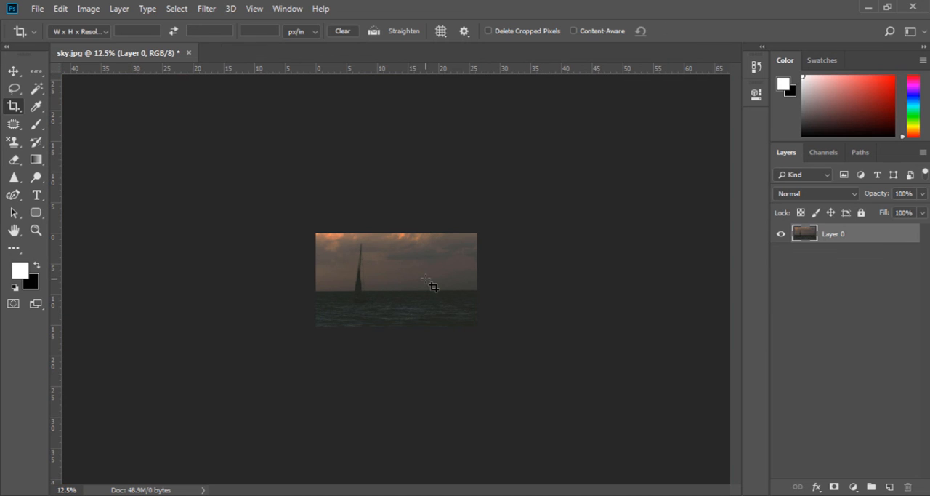
Expand the crop box on all four sides to about 49 in wide to recover the hidden sky and sea, and commit it
left_click(421, 281)
left_click_drag(487, 283, 484, 282)
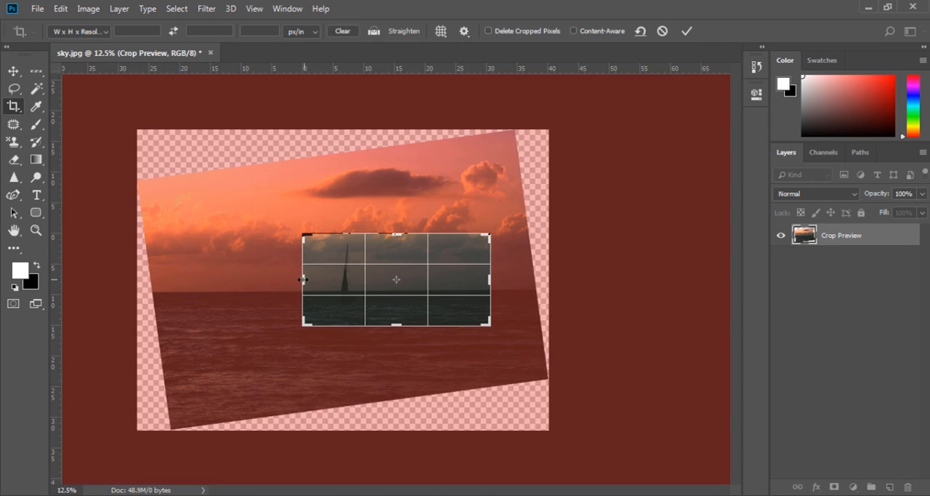
left_click_drag(317, 280, 248, 273)
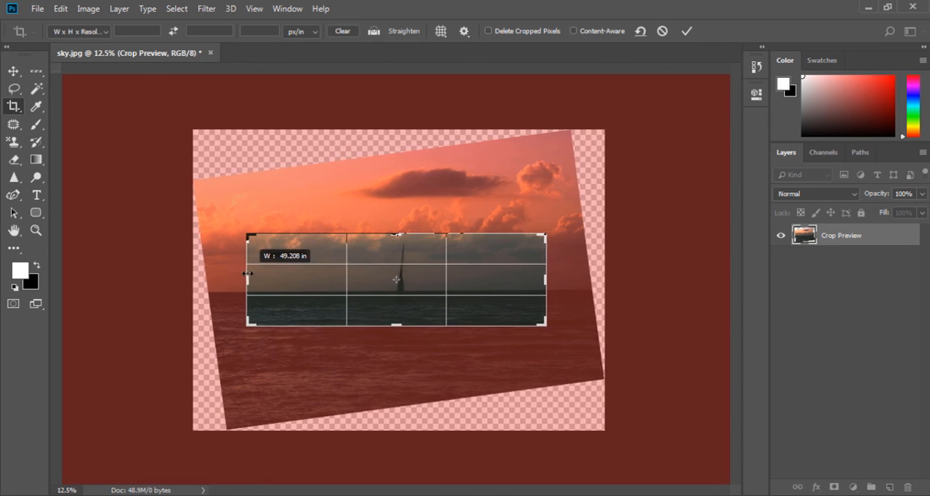
left_click_drag(396, 325, 398, 354)
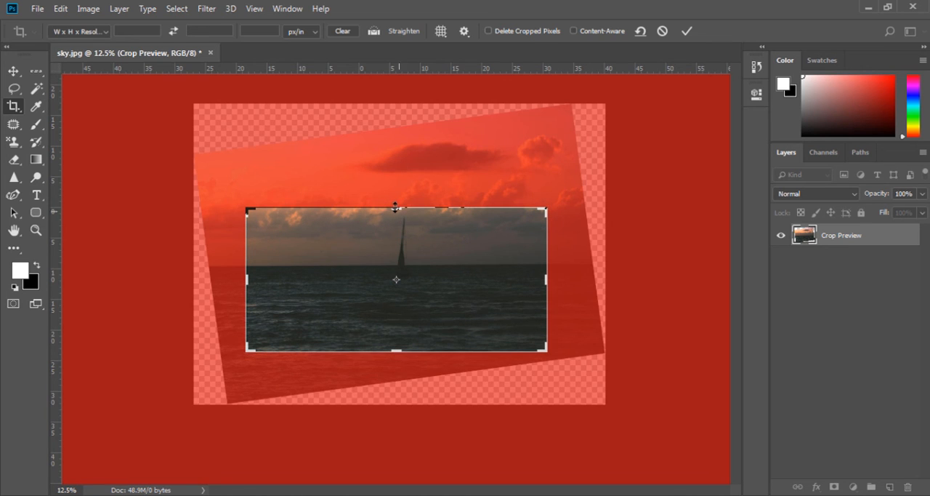
left_click_drag(395, 208, 390, 184)
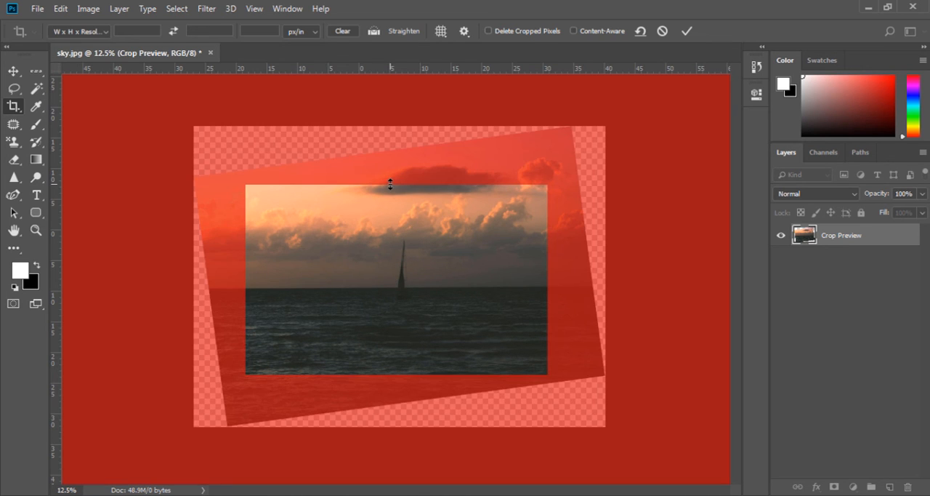
key("Return")
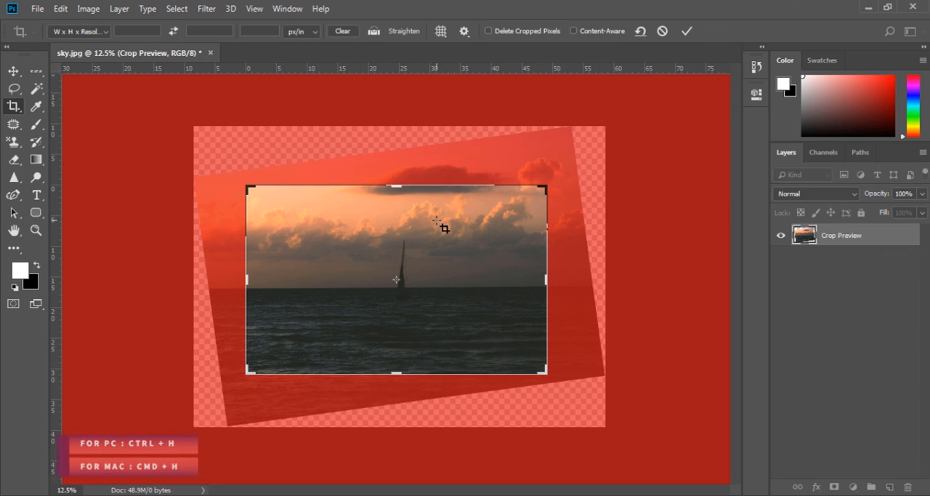
Activate the crop preview, toggle the display of the cropped area repeatedly, and close the crop
left_click(442, 226)
key("ctrl+h")
key("ctrl+h")
key("ctrl+h")
key("ctrl+h")
key("ctrl+h")
key("ctrl+h")
key("ctrl+h")
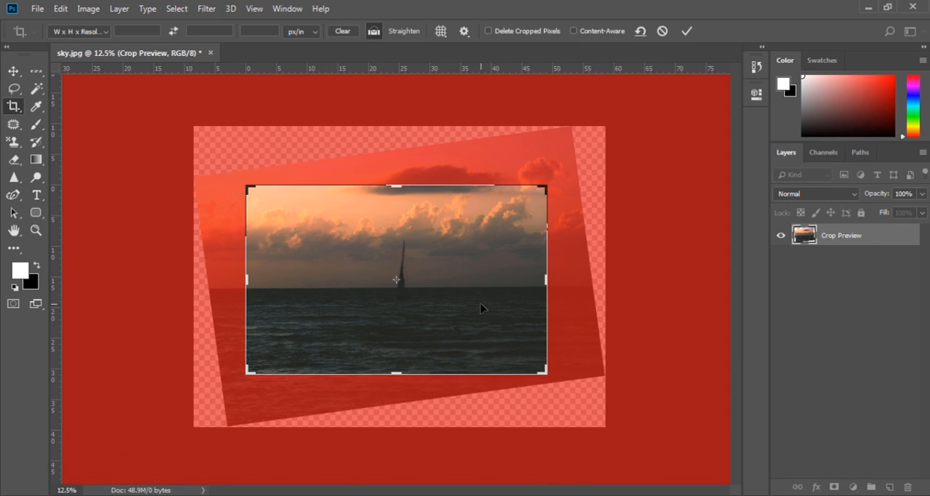
key("ctrl+h")
key("Return")
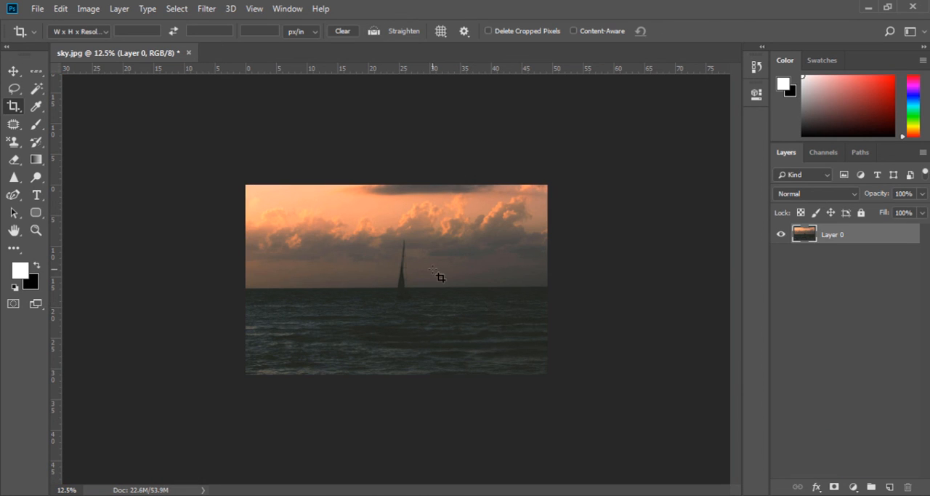